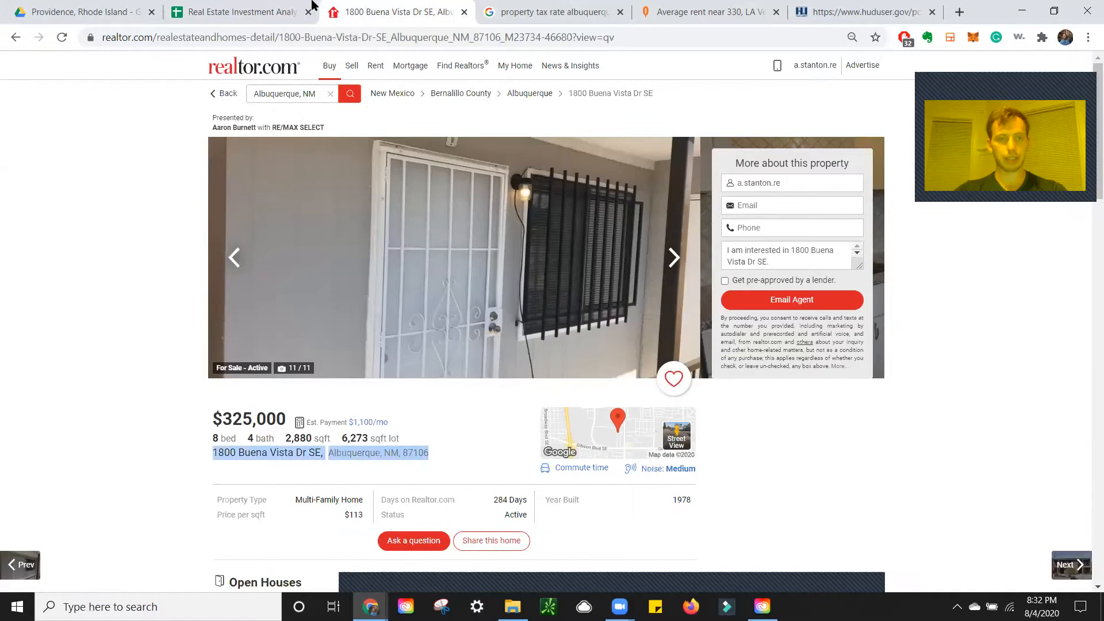
pyautogui.click(286, 12)
pyautogui.click(397, 7)
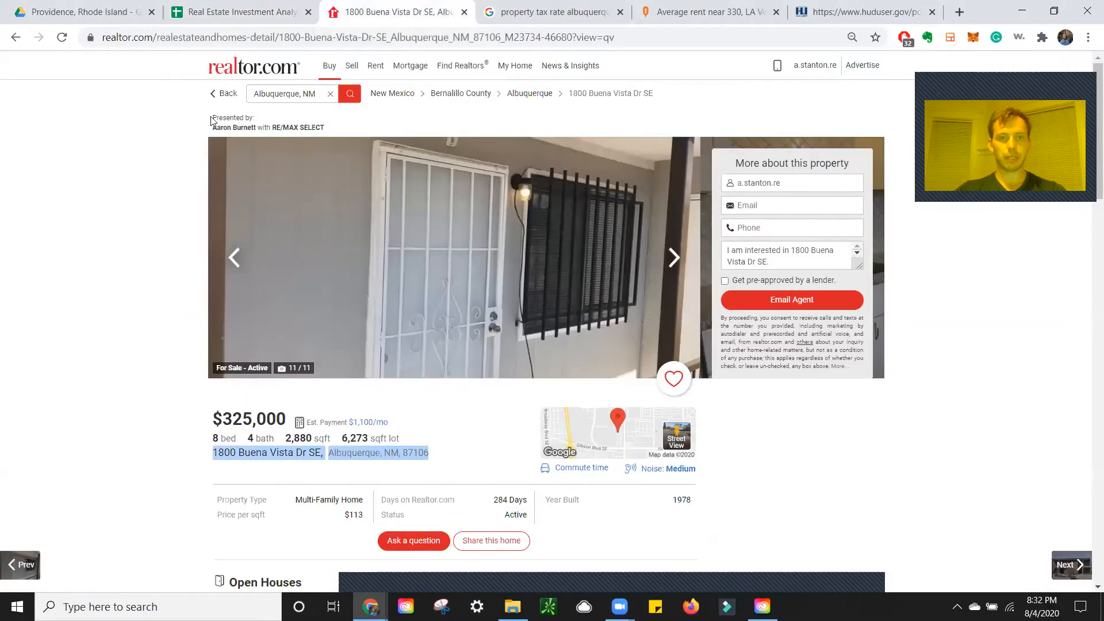
pyautogui.hotkey('alt', 'Left')
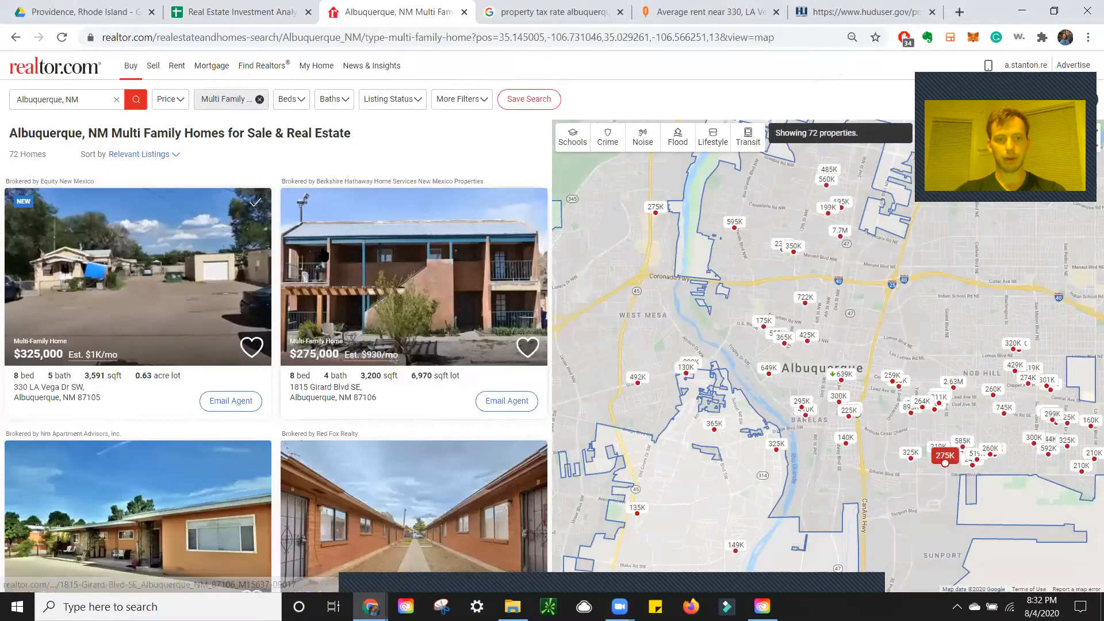
pyautogui.click(378, 295)
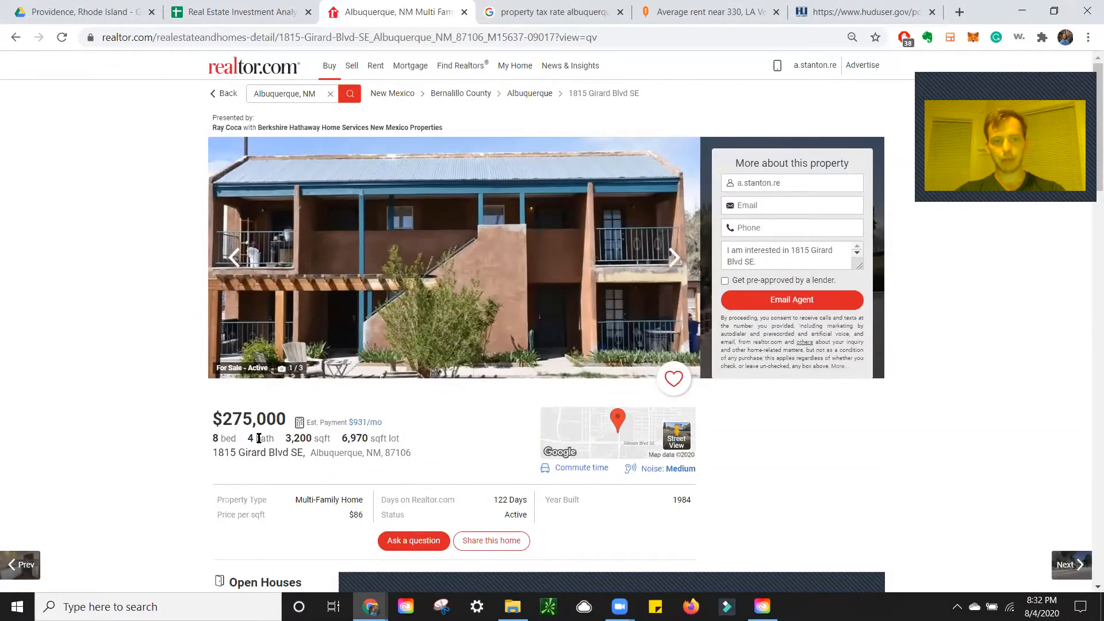
pyautogui.tripleClick(295, 452)
pyautogui.hotkey('ctrl', 'c')
pyautogui.click(258, 5)
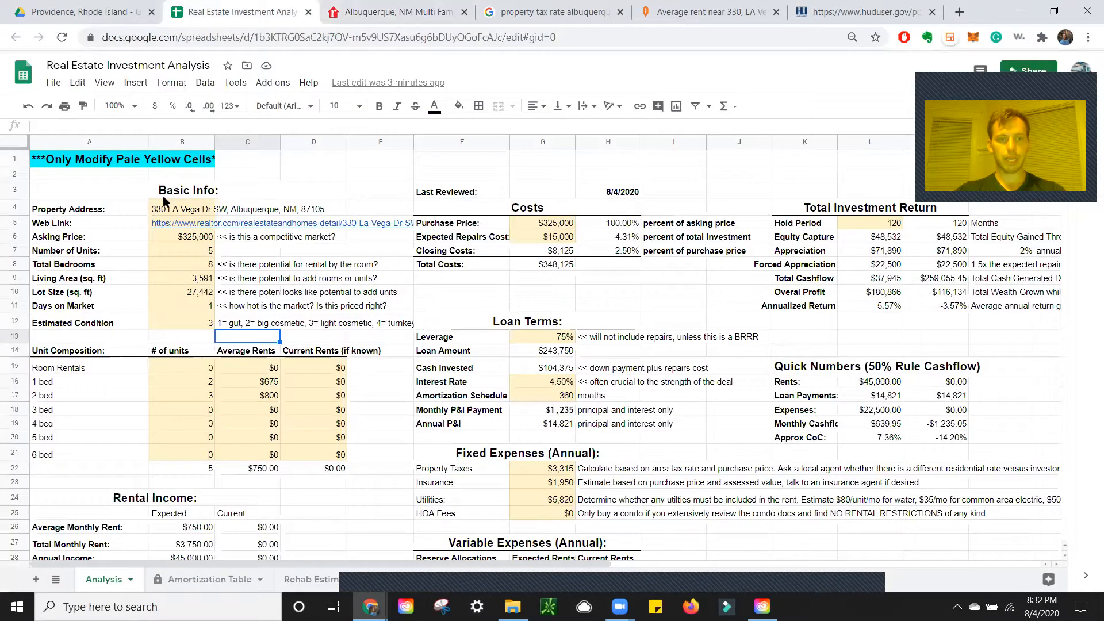
# Paste the Girard Blvd address into B4 and the listing's web link into B5
pyautogui.click(177, 210)
pyautogui.hotkey('ctrl', 'v')
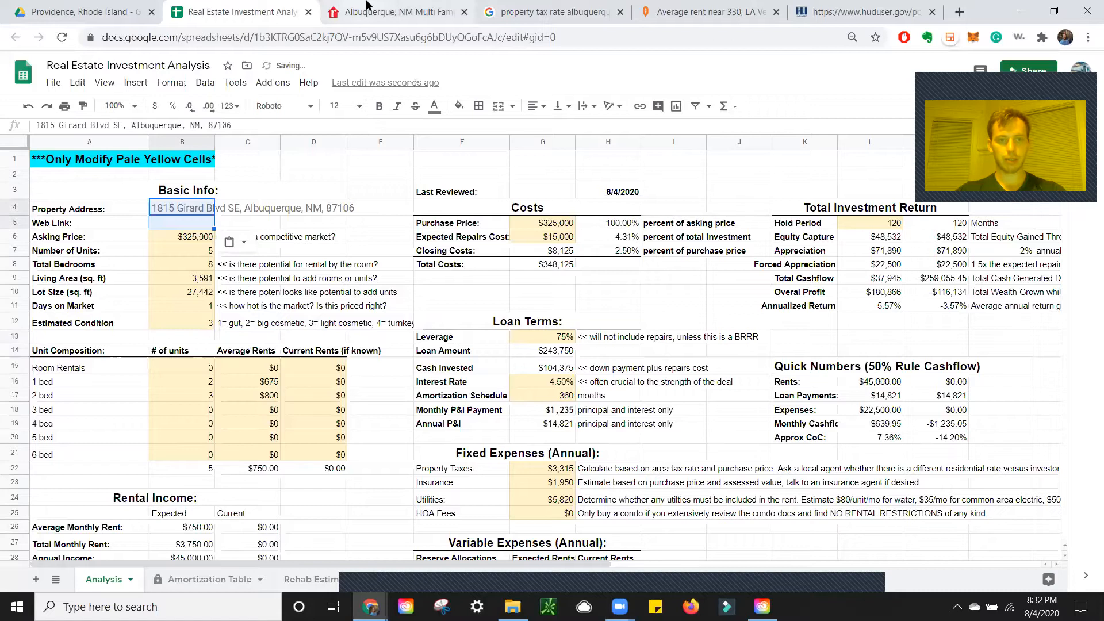
pyautogui.click(362, 8)
pyautogui.click(300, 7)
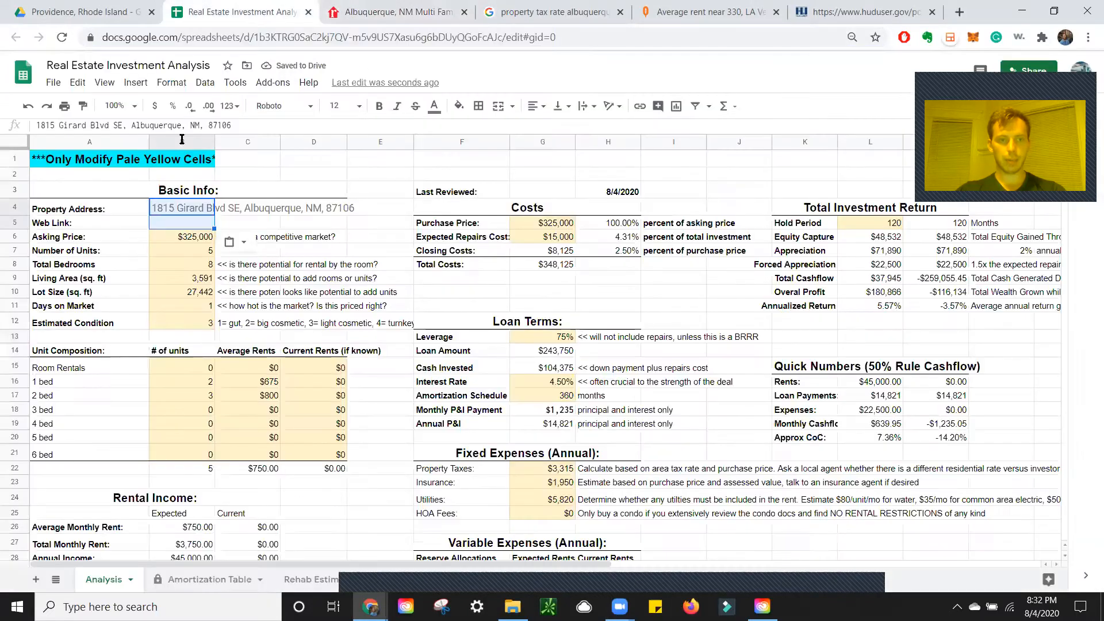
pyautogui.click(179, 224)
pyautogui.hotkey('ctrl', 'v')
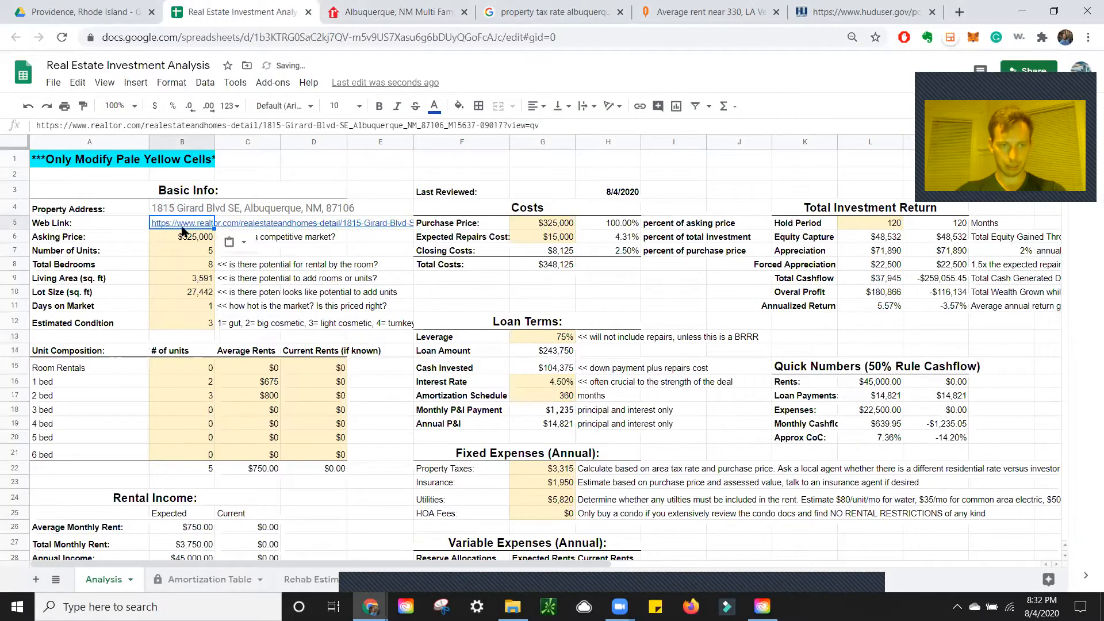
# Enter $275,000 as the asking price in B6 and purchase price in G5
pyautogui.click(388, 9)
pyautogui.click(248, 7)
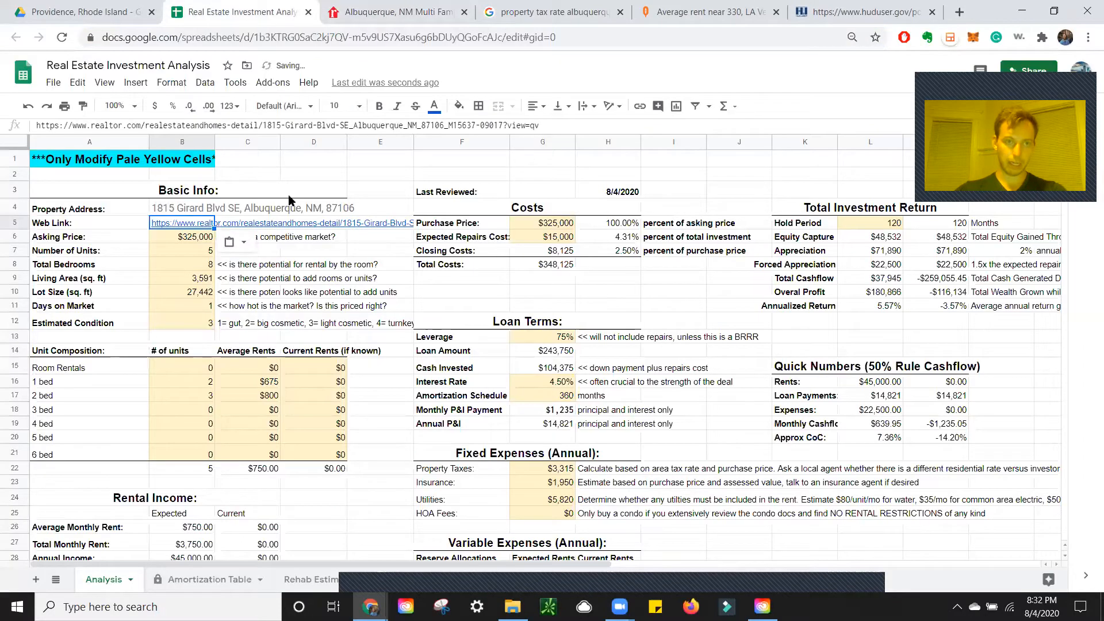
pyautogui.click(188, 239)
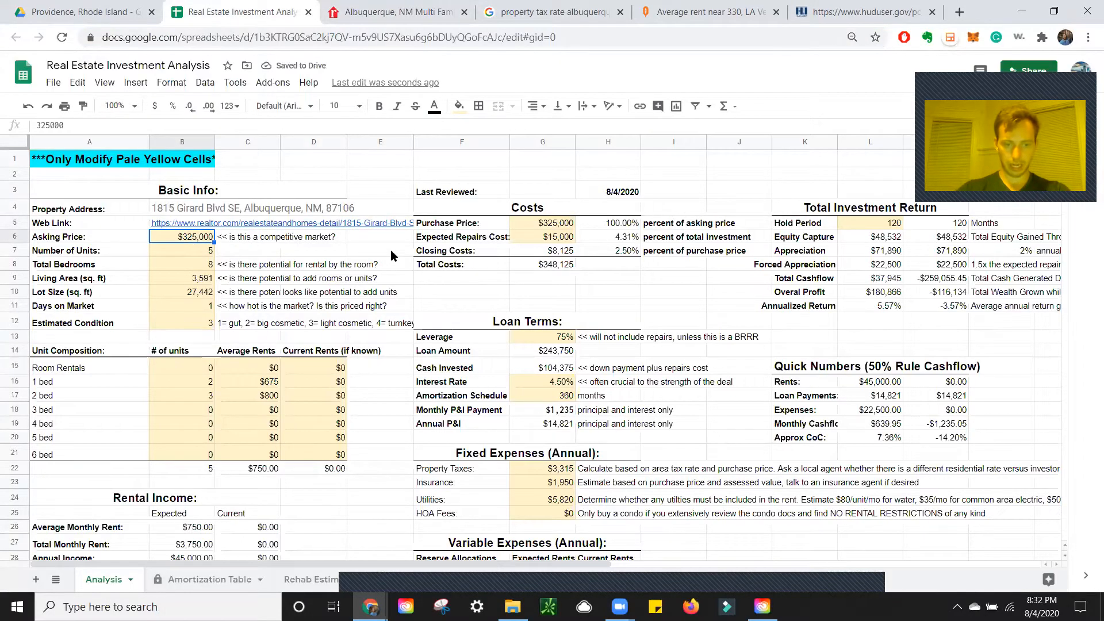
pyautogui.write('$275000')
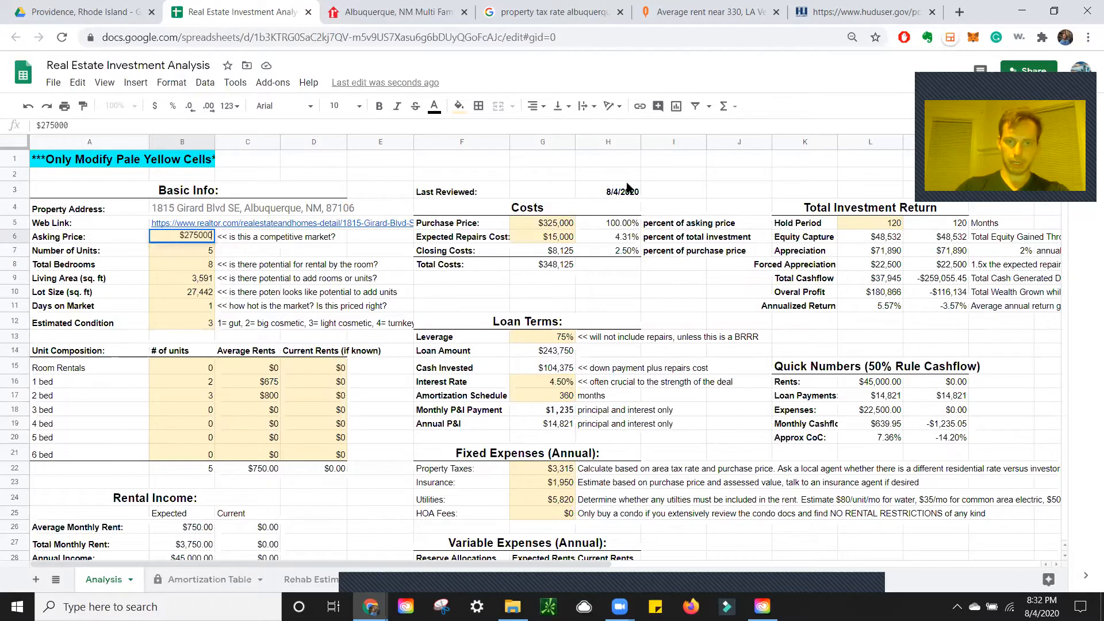
pyautogui.click(556, 225)
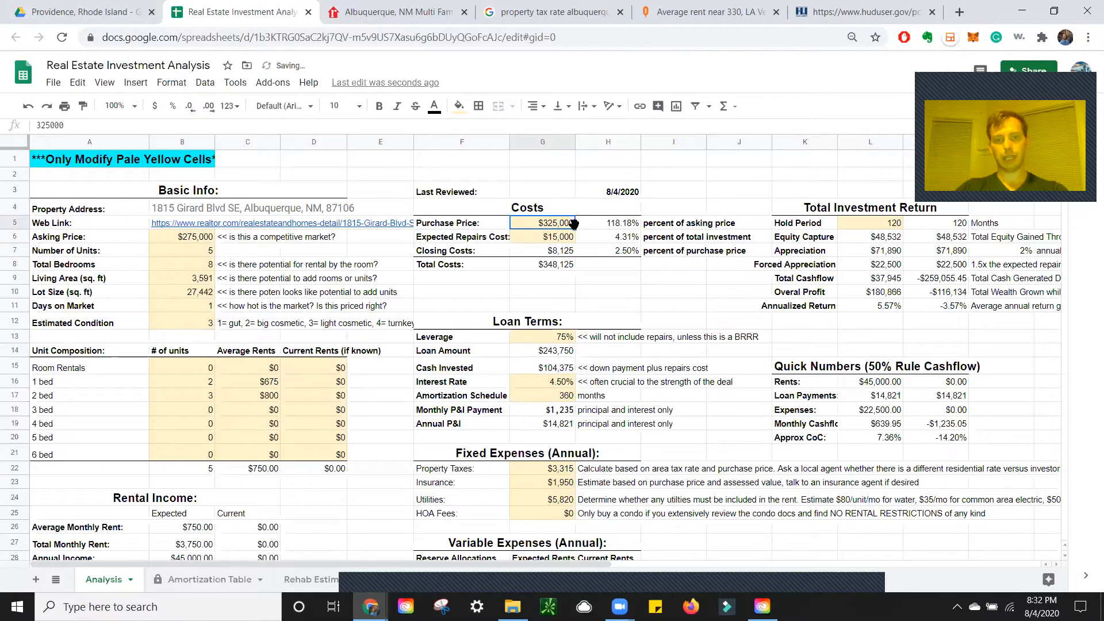
pyautogui.write('$275')
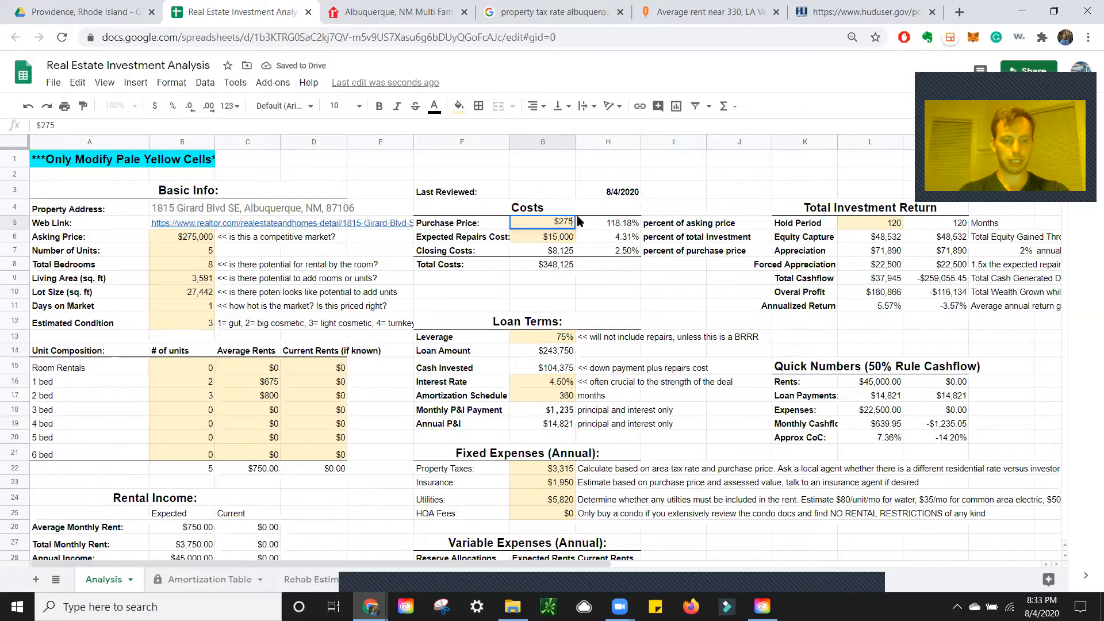
pyautogui.write(',00000')
pyautogui.press('Return')
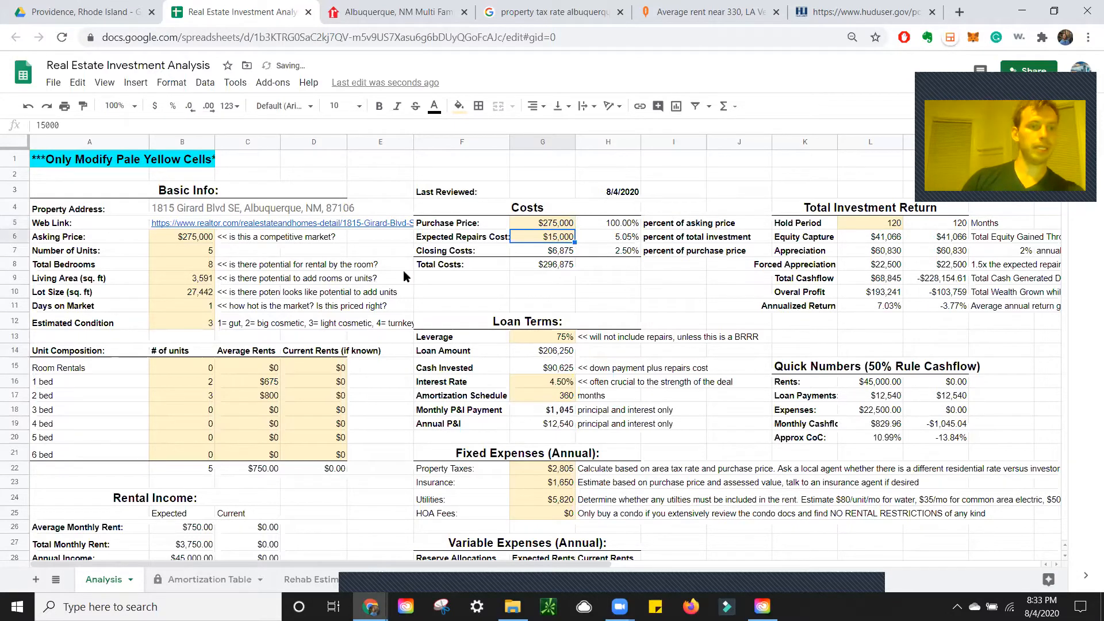
# Enter 4 units in B7 and 3200 sq ft living area in B9
pyautogui.click(184, 250)
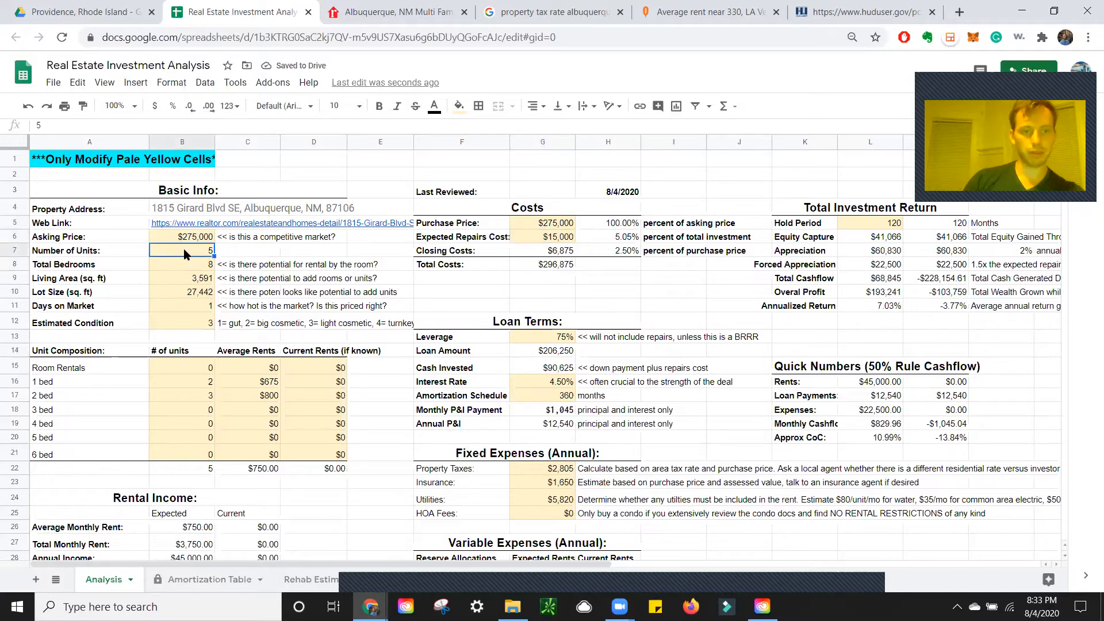
pyautogui.write('4')
pyautogui.click(194, 279)
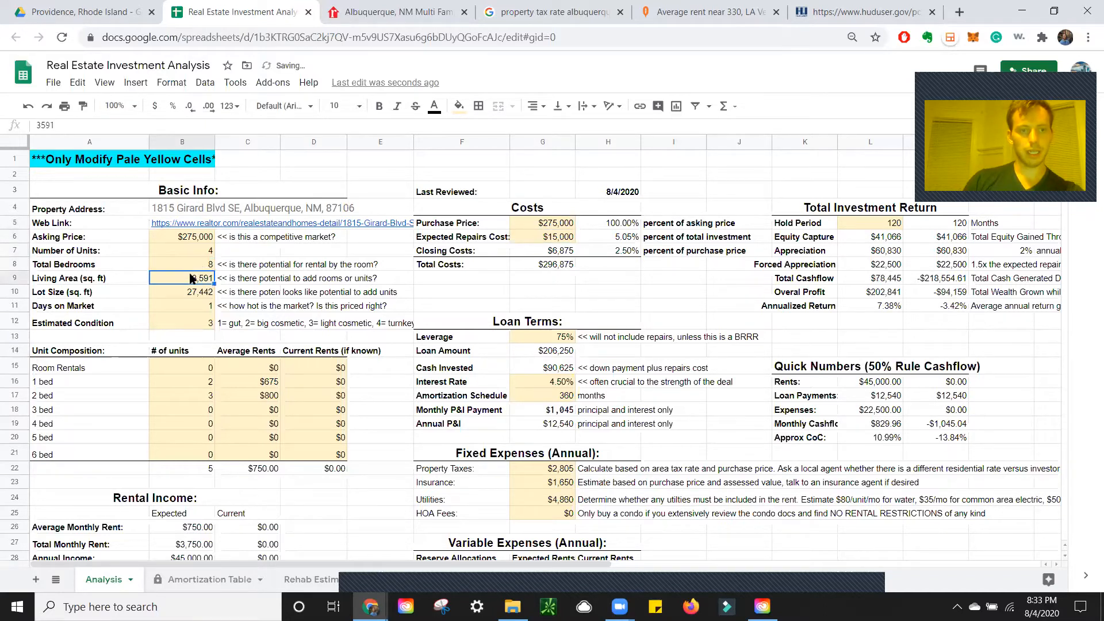
pyautogui.click(397, 7)
pyautogui.click(259, 8)
pyautogui.write('3200')
pyautogui.press('Return')
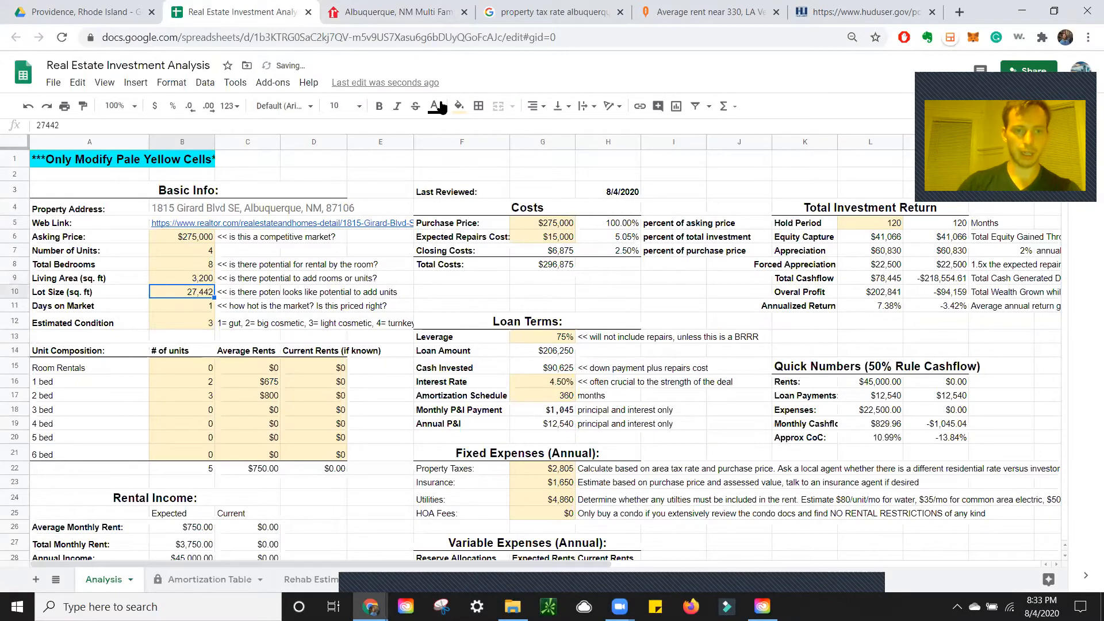
# Type a note in D9 to add a line for price per square foot
pyautogui.click(339, 281)
pyautogui.write('add a')
pyautogui.write(' o')
pyautogui.press('BackSpace')
pyautogui.write('iine for price per square foot')
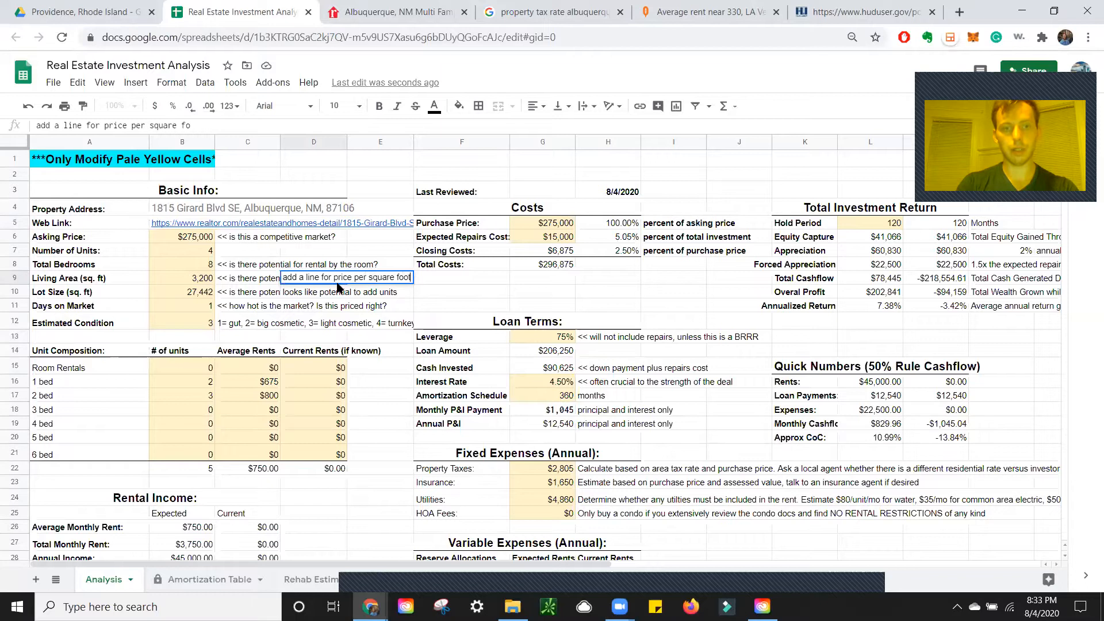
# Commit the price-per-square-foot note in D9 and bring up the listing to check lot size
pyautogui.press('Return')
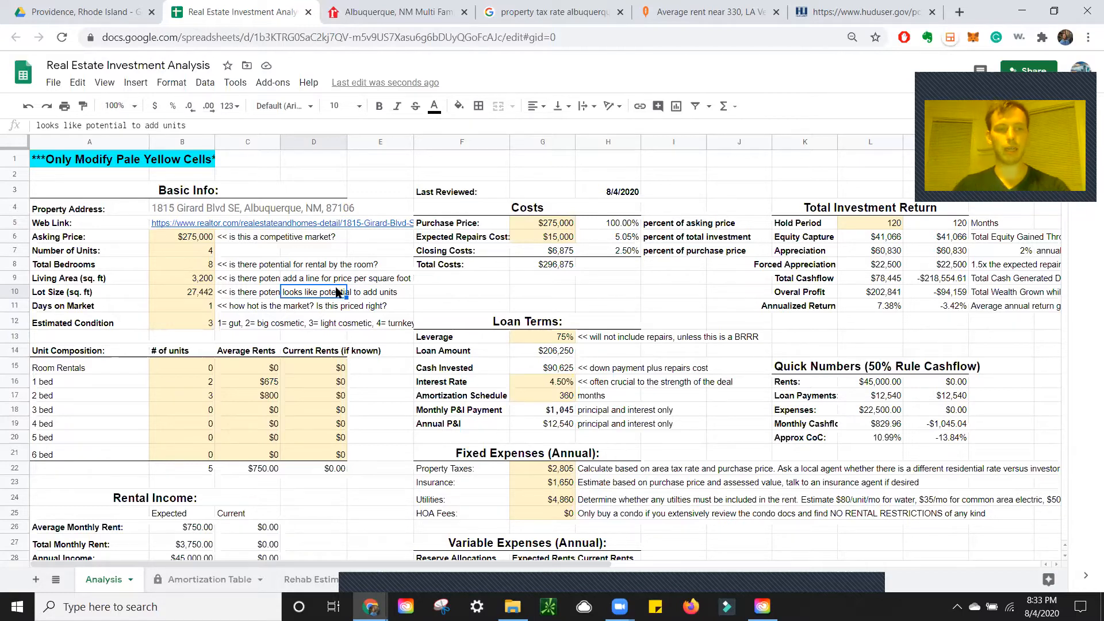
pyautogui.click(416, 7)
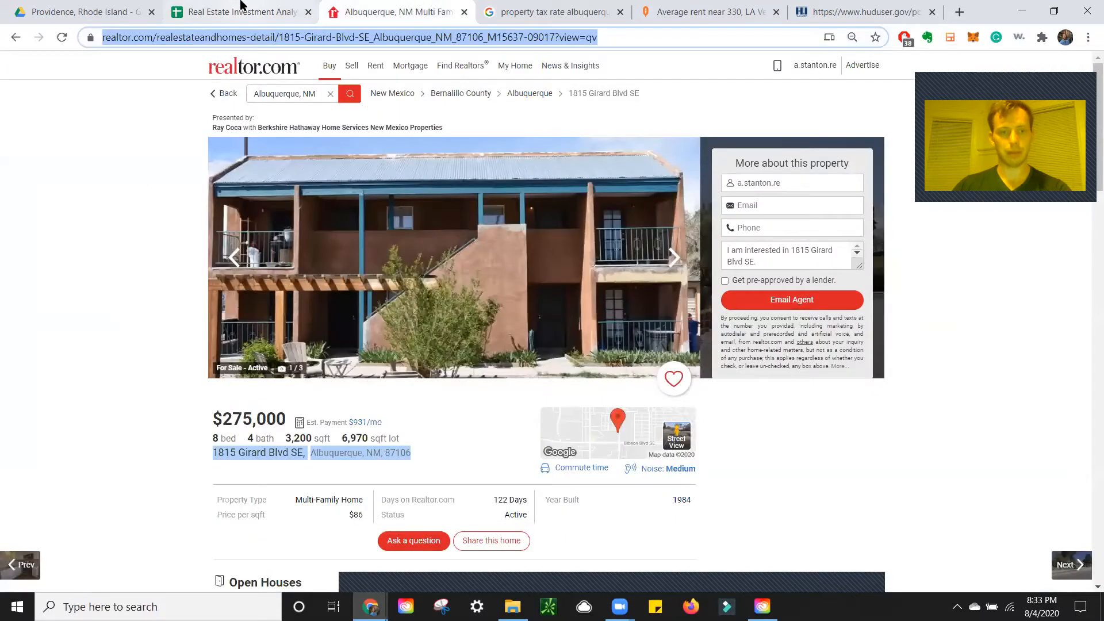
# Set Lot Size in B10 to 6,970 and clear the stray note in D10
pyautogui.click(242, 8)
pyautogui.click(185, 294)
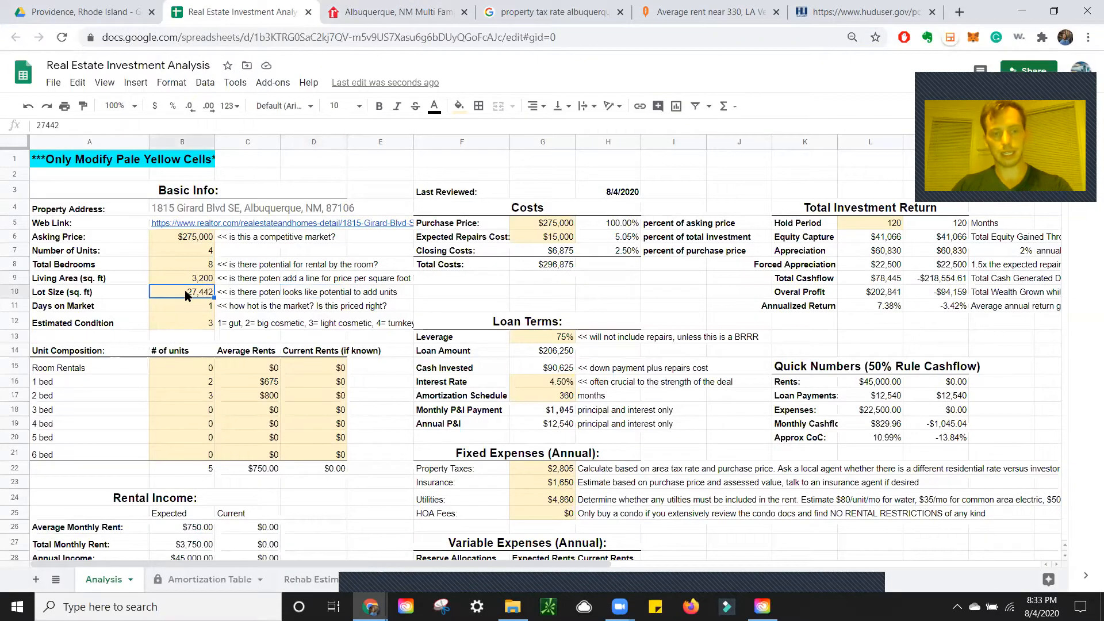
pyautogui.write('6,97')
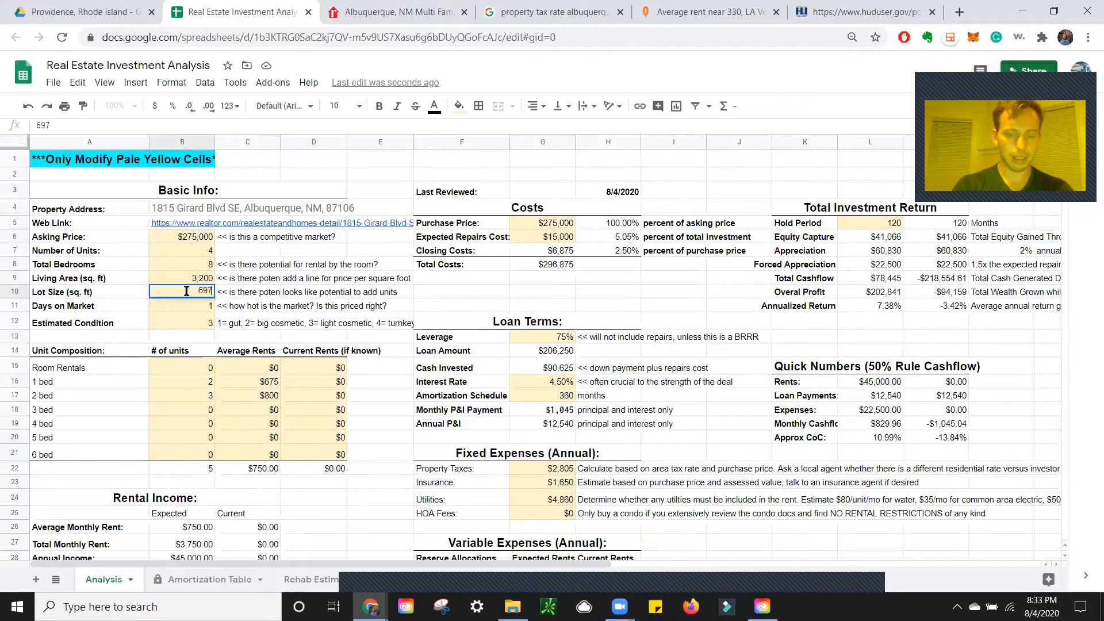
pyautogui.write('0')
pyautogui.press('Return')
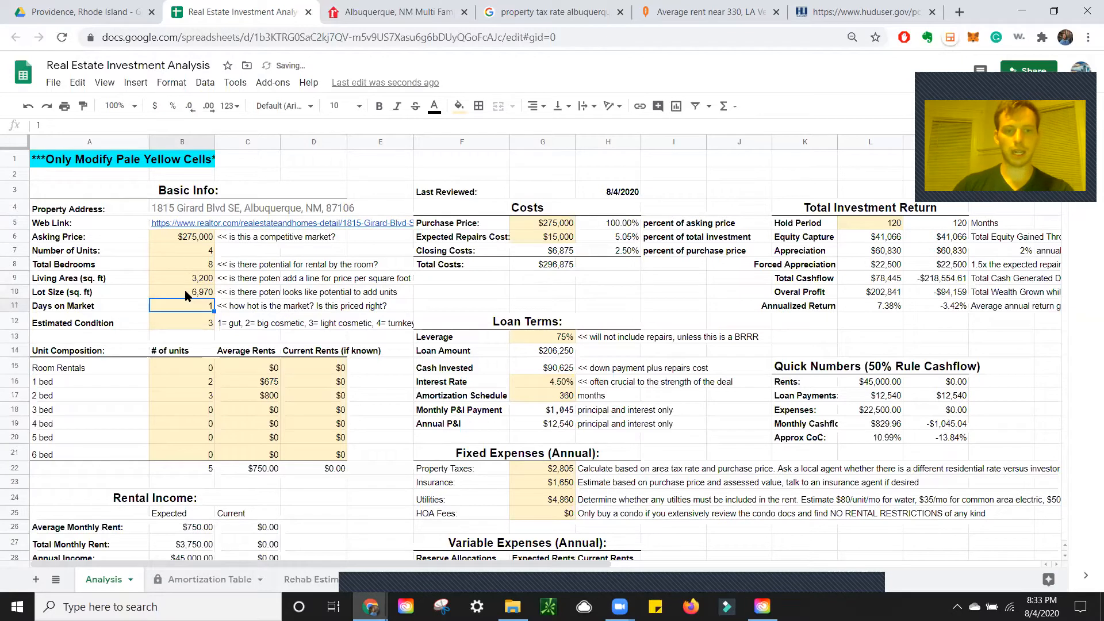
pyautogui.click(305, 291)
pyautogui.click(241, 309)
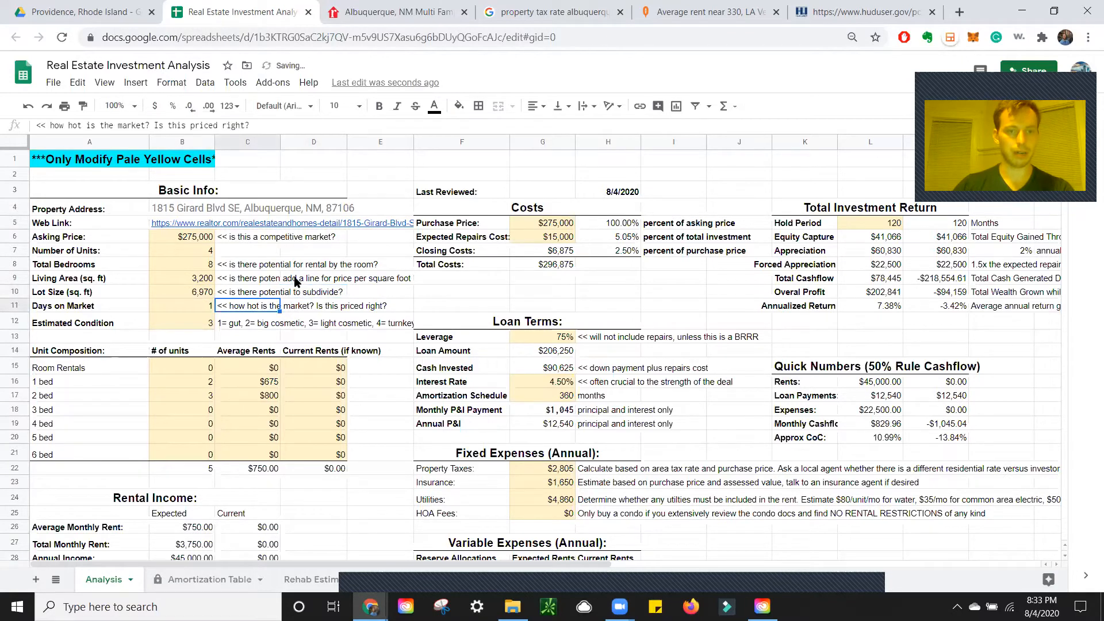
# Enter 122 as Days on Market in B11, checking the listing for the value
pyautogui.click(202, 304)
pyautogui.click(396, 7)
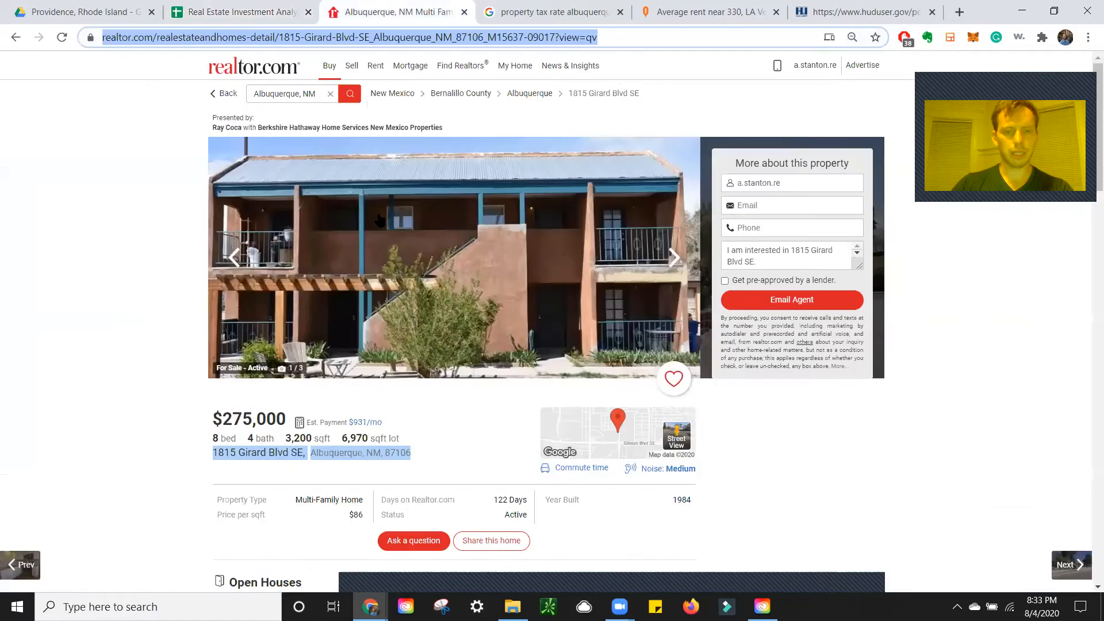
pyautogui.click(291, 8)
pyautogui.write('122')
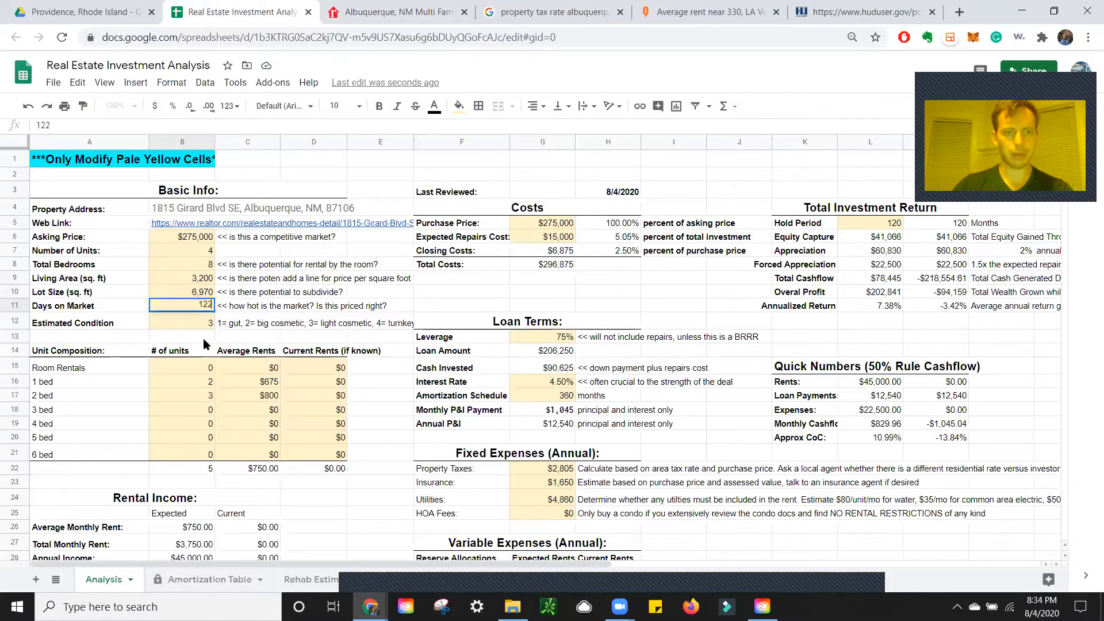
pyautogui.press('Return')
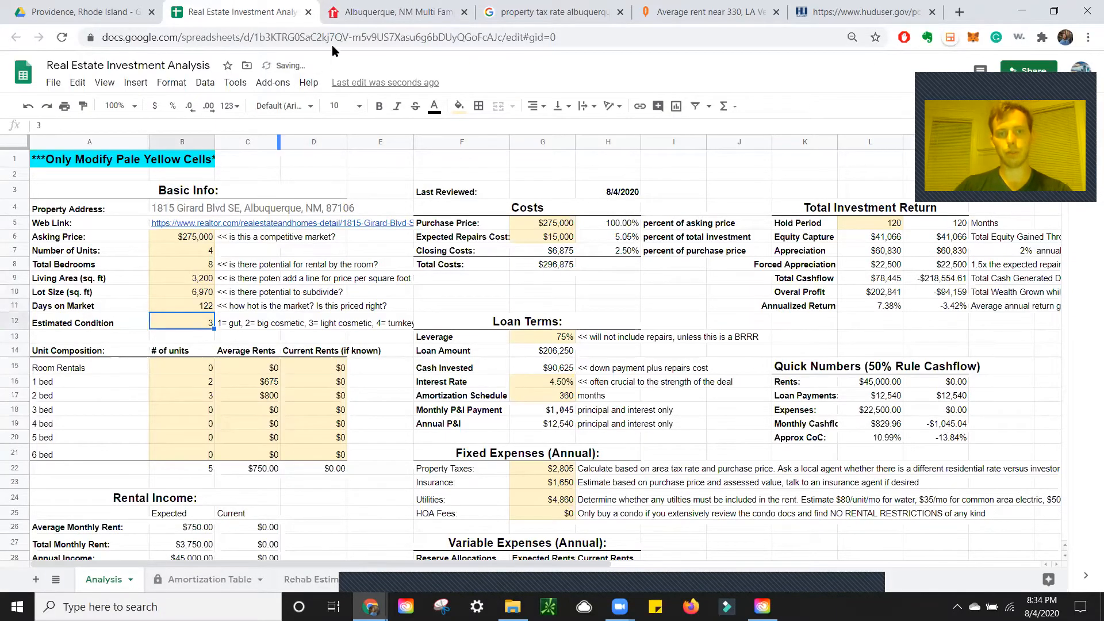
pyautogui.scroll(-1, 367, 183)
# Expand the listing's full property features to reveal the per-unit rent details
pyautogui.click(396, 11)
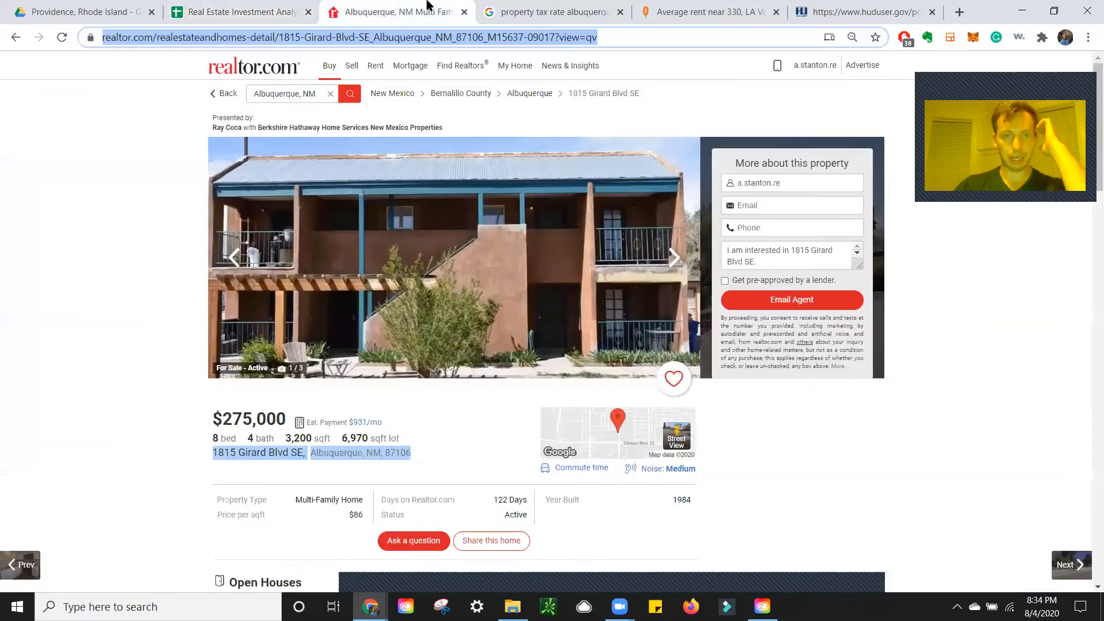
pyautogui.scroll(-3, 451, 338)
pyautogui.scroll(-2, 437, 409)
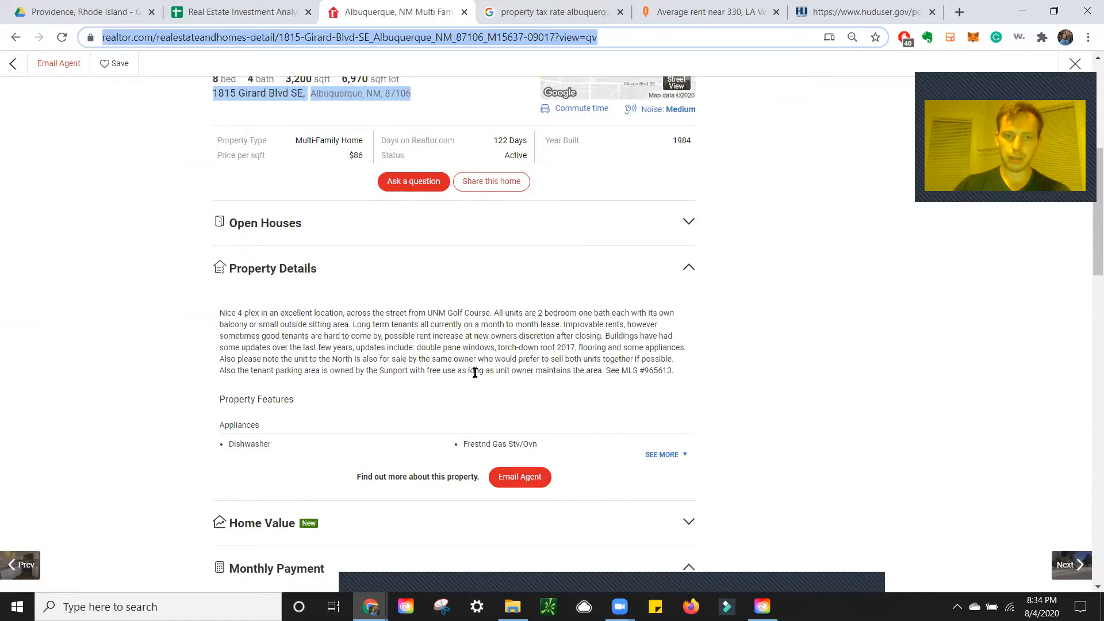
pyautogui.click(684, 456)
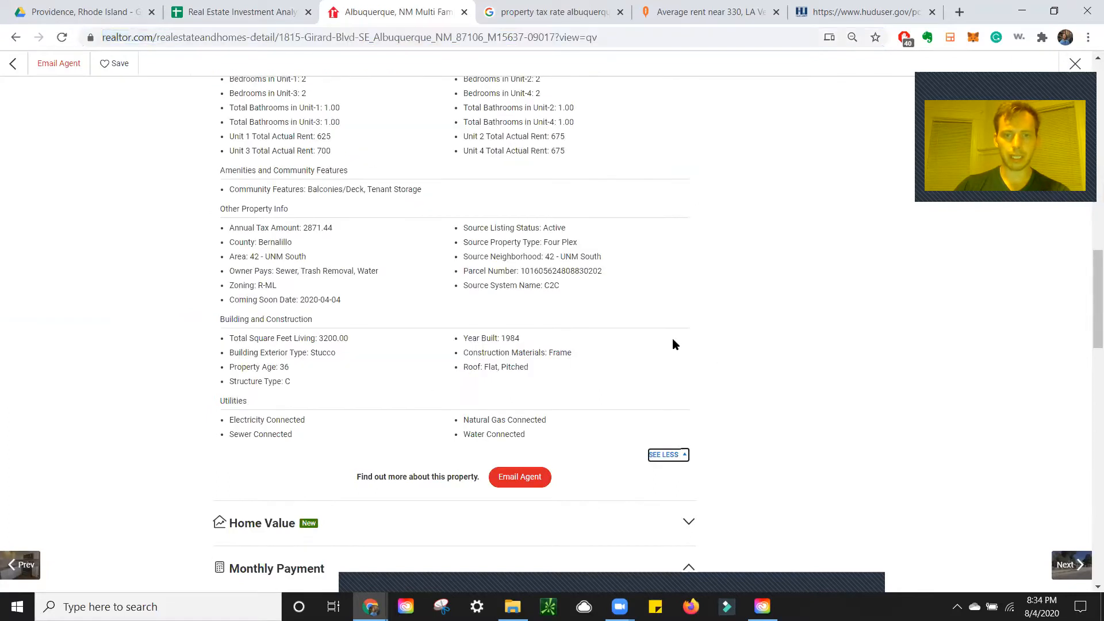
pyautogui.scroll(5, 540, 344)
pyautogui.scroll(13, 540, 341)
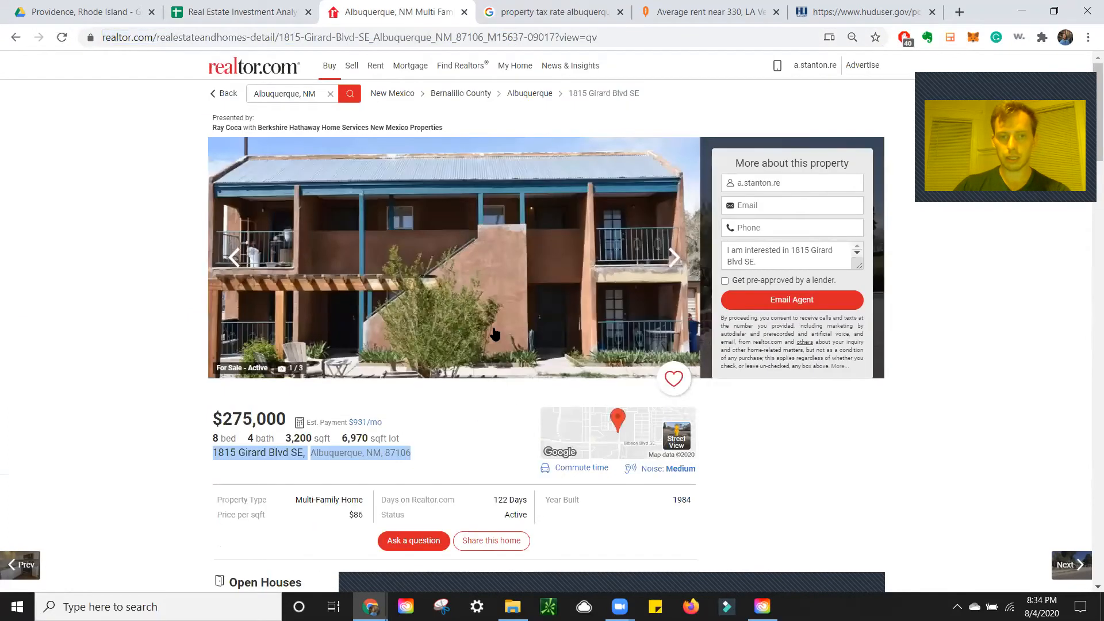
pyautogui.scroll(-8, 493, 330)
pyautogui.scroll(-7, 494, 329)
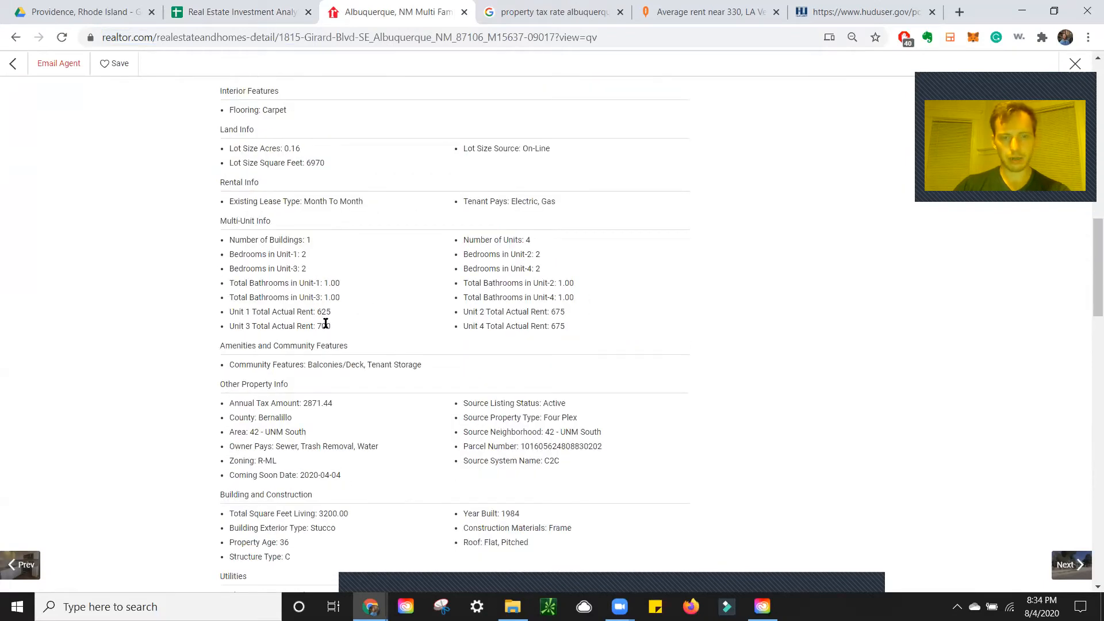
pyautogui.scroll(-3, 435, 346)
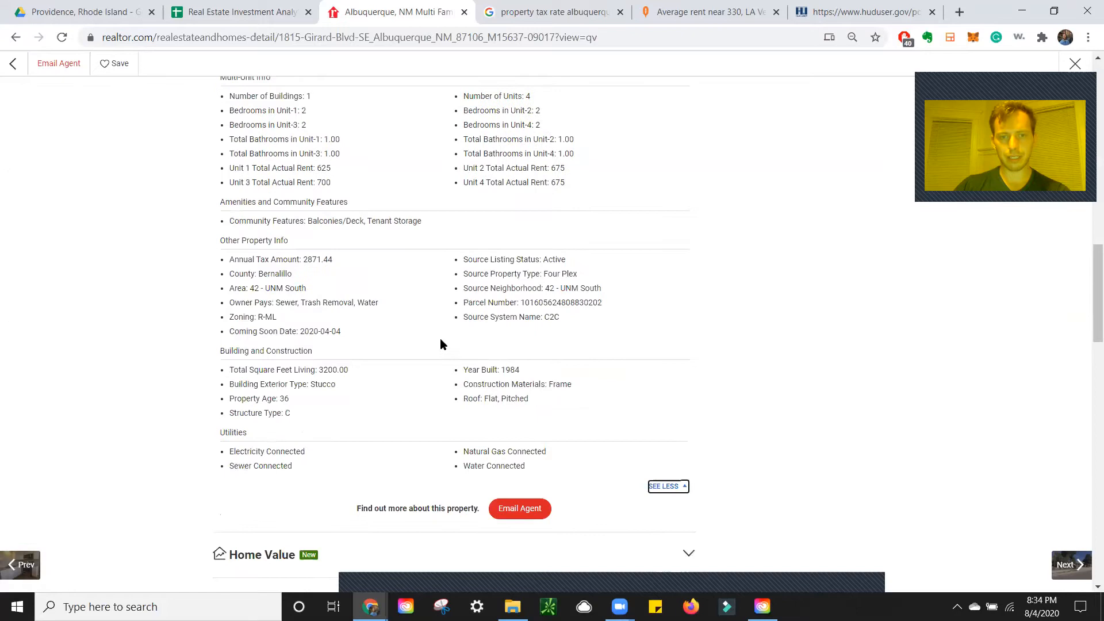
# Record 0 one-bed units in B16 and 4 two-bed units in B17
pyautogui.click(260, 9)
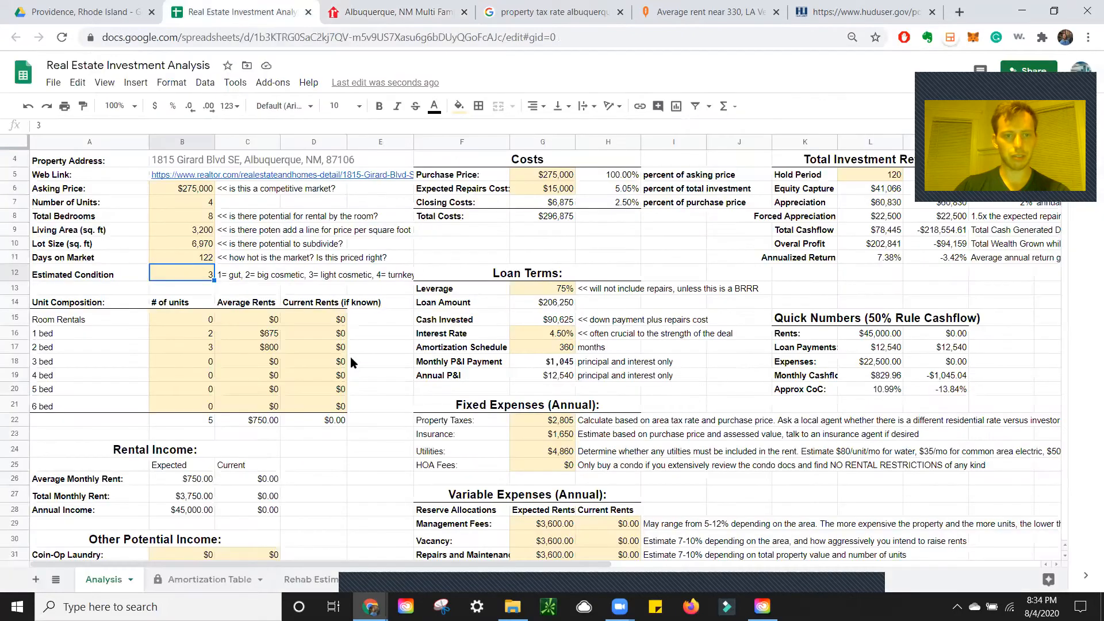
pyautogui.click(189, 335)
pyautogui.write('0')
pyautogui.press('Return')
pyautogui.write('4')
pyautogui.press('Tab')
pyautogui.press('Tab')
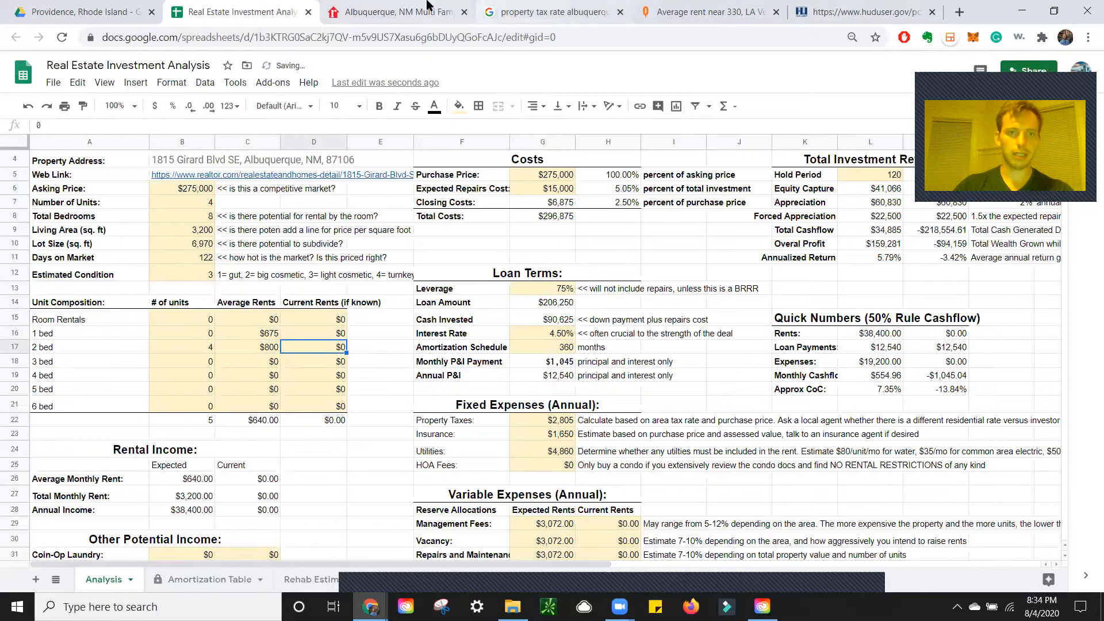
pyautogui.click(397, 11)
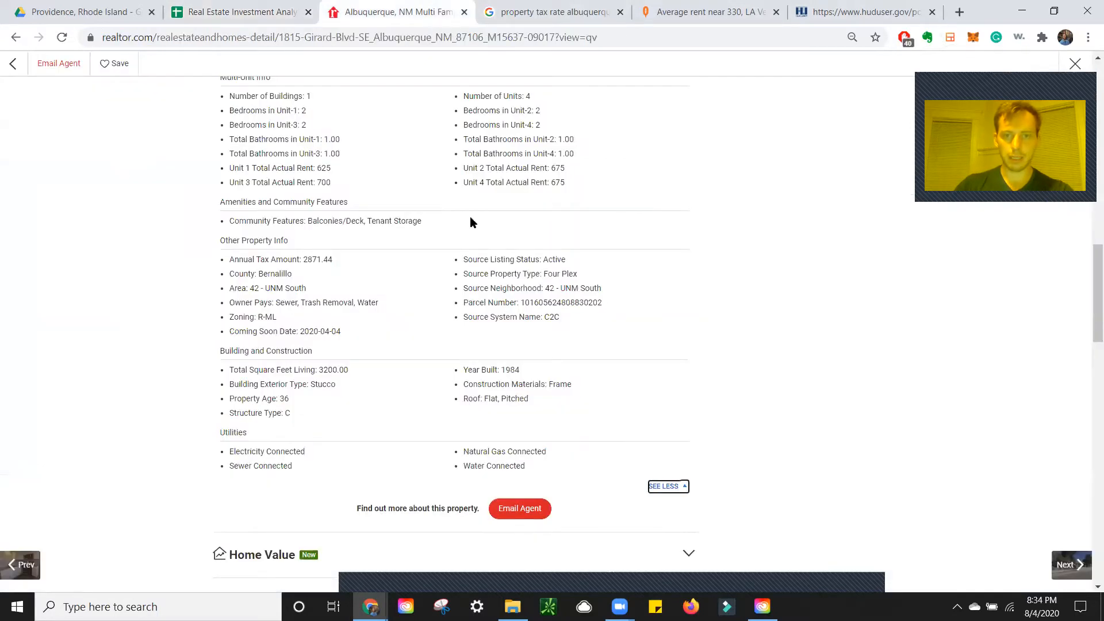
pyautogui.click(248, 11)
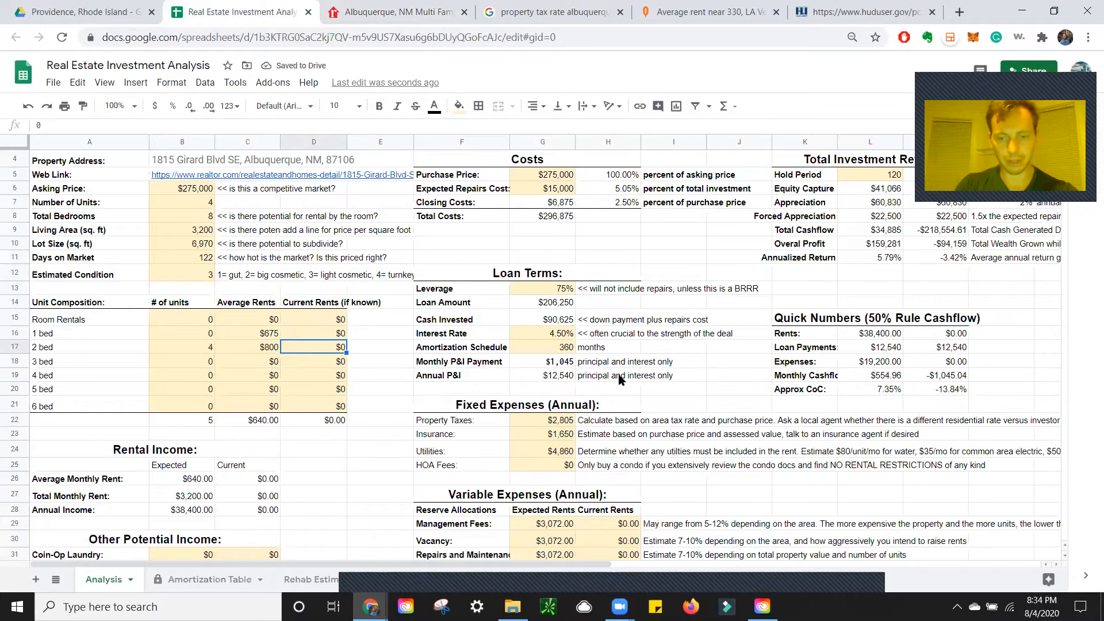
# Enter =(625+675*2+700)/4 in D17 for a $669 average current 2-bed rent
pyautogui.write('=(625+675*2+700)')
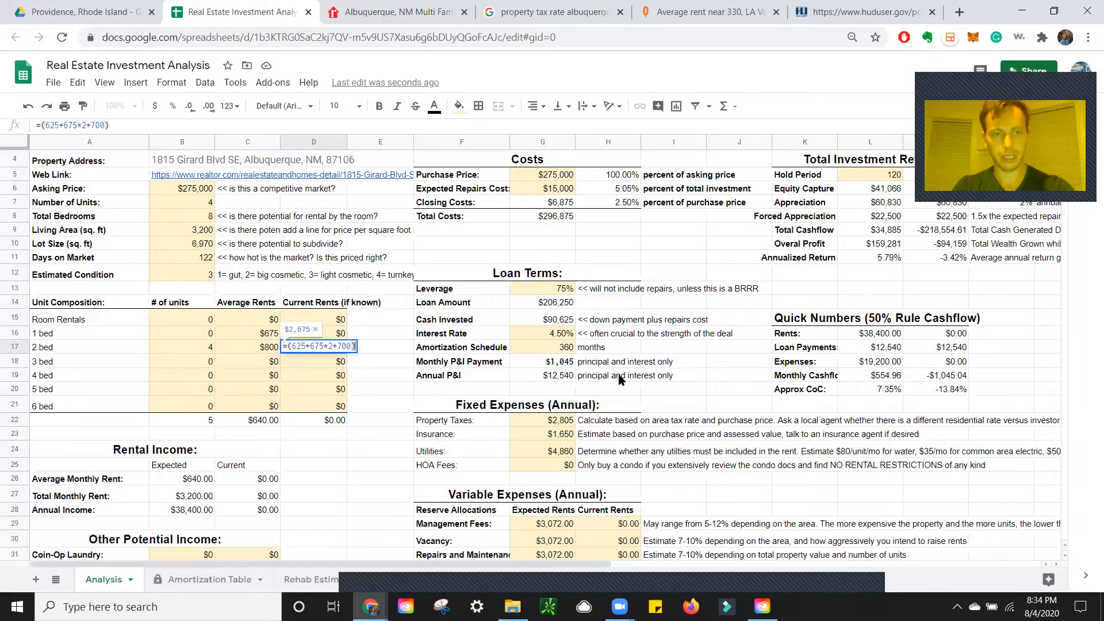
pyautogui.write('/4')
pyautogui.press('Return')
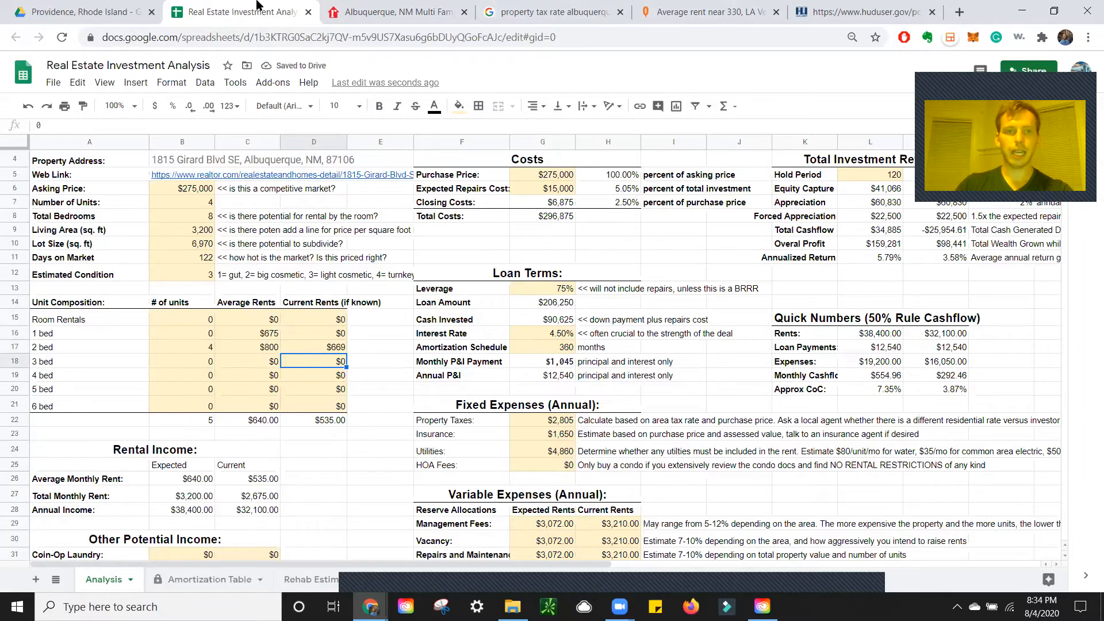
pyautogui.click(391, 12)
pyautogui.scroll(20, 306, 289)
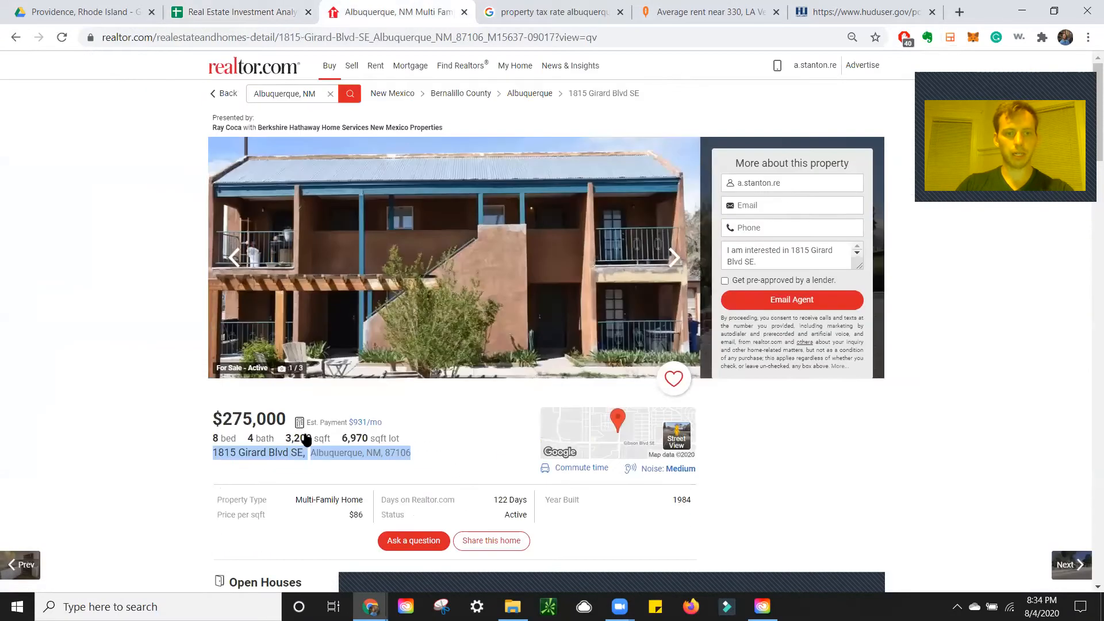
pyautogui.tripleClick(282, 450)
pyautogui.hotkey('ctrl', 'c')
pyautogui.click(677, 11)
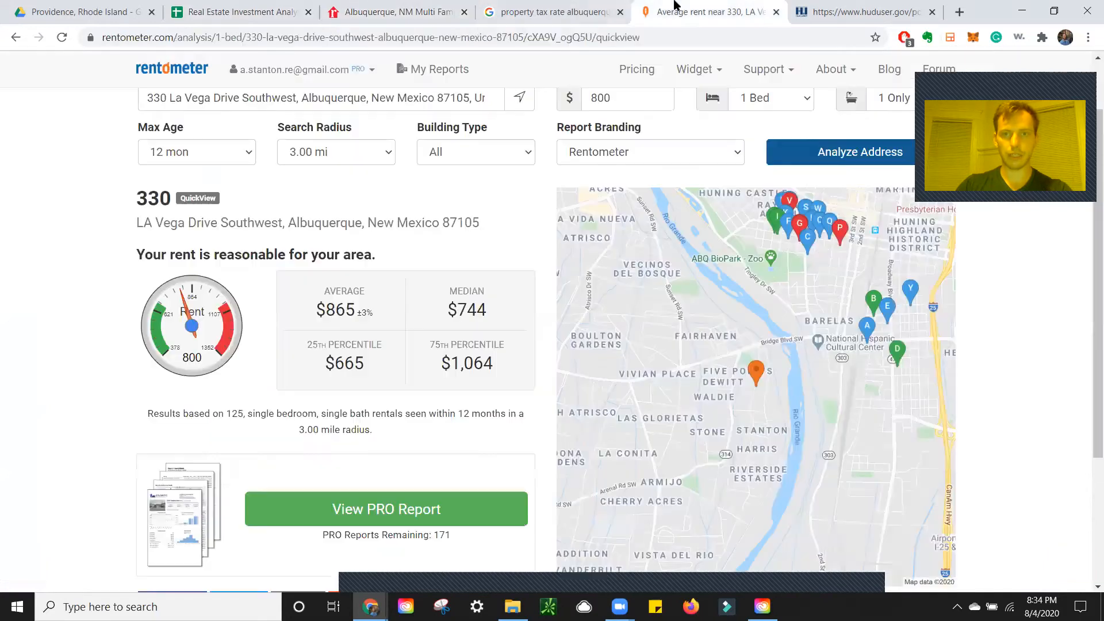
pyautogui.tripleClick(344, 109)
pyautogui.hotkey('ctrl', 'v')
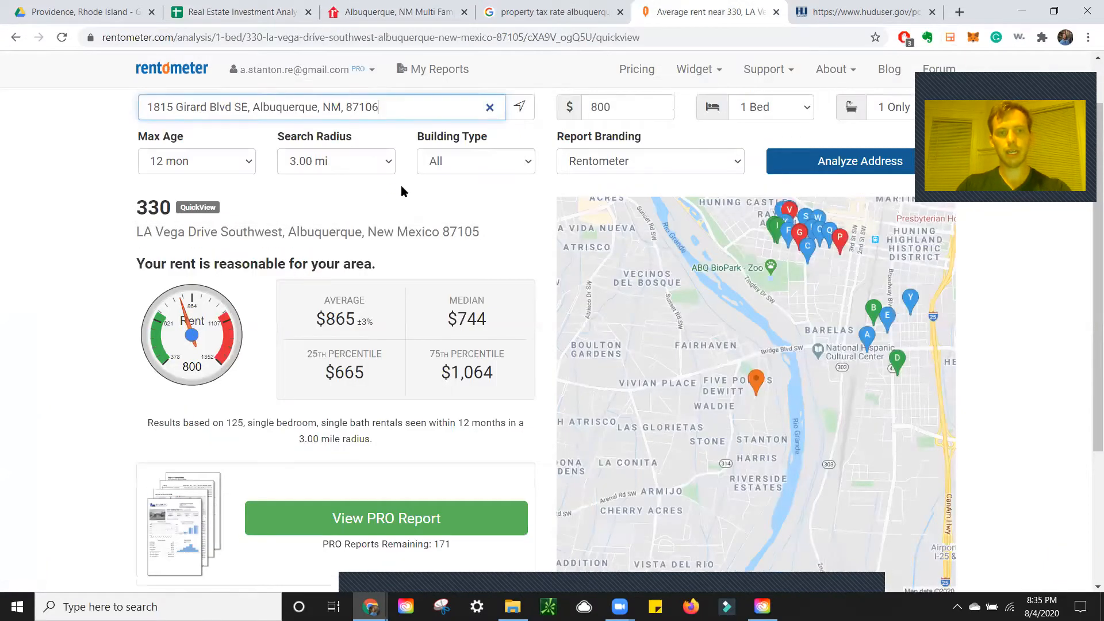
pyautogui.scroll(1, 524, 278)
pyautogui.click(771, 170)
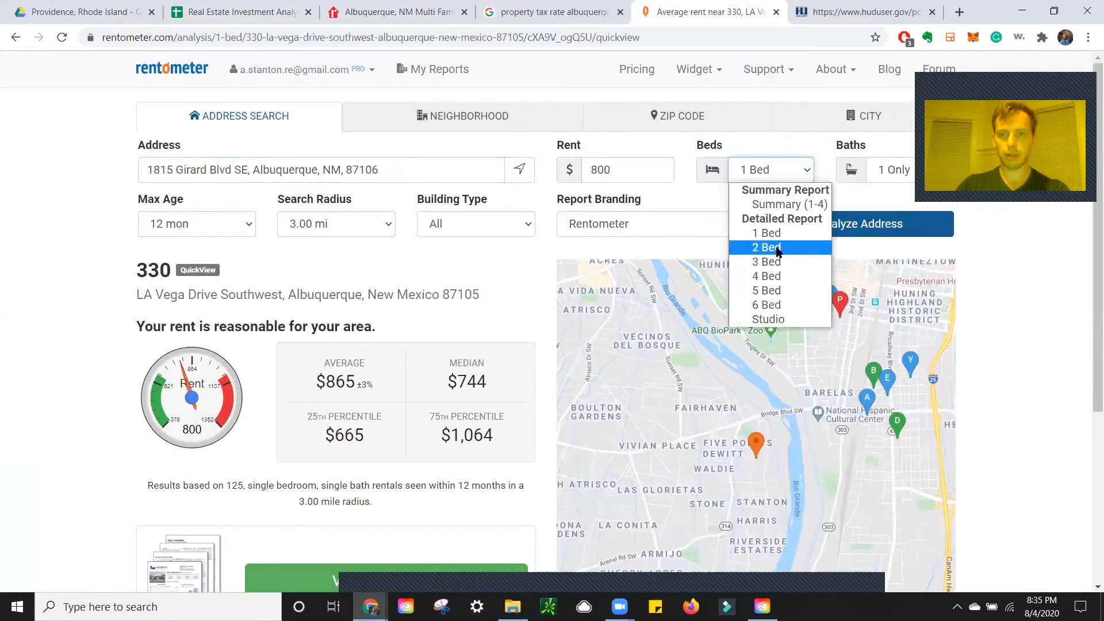
pyautogui.click(770, 246)
pyautogui.click(872, 225)
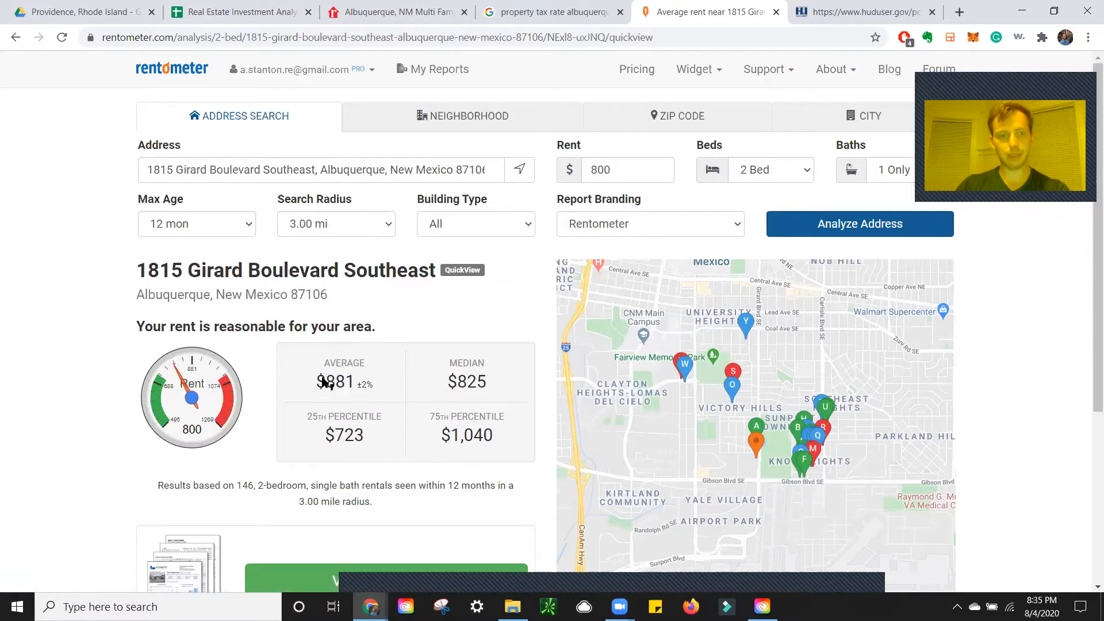
pyautogui.click(224, 6)
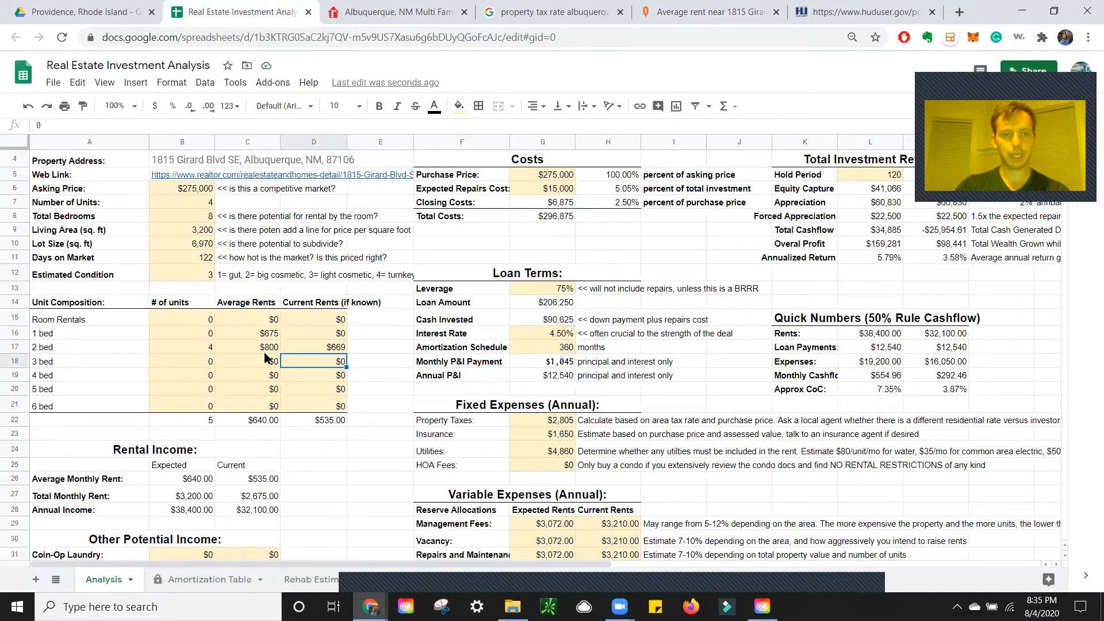
# Set the 2-bed average rent in C17 to $775 and the 1-bed average in C16 to $0
pyautogui.click(397, 10)
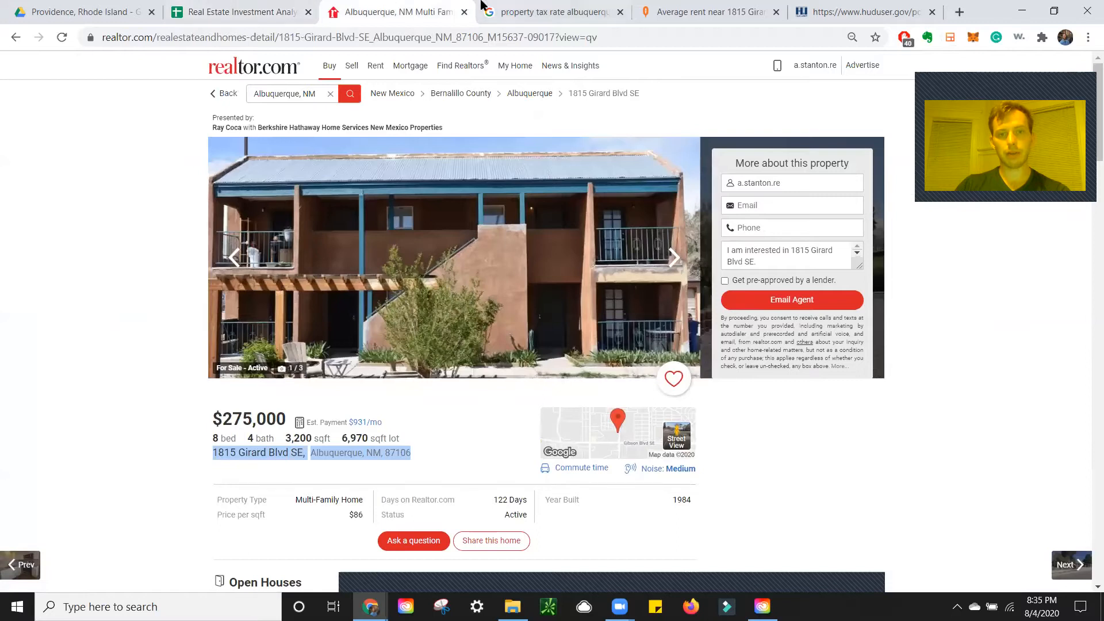
pyautogui.click(713, 11)
pyautogui.click(290, 11)
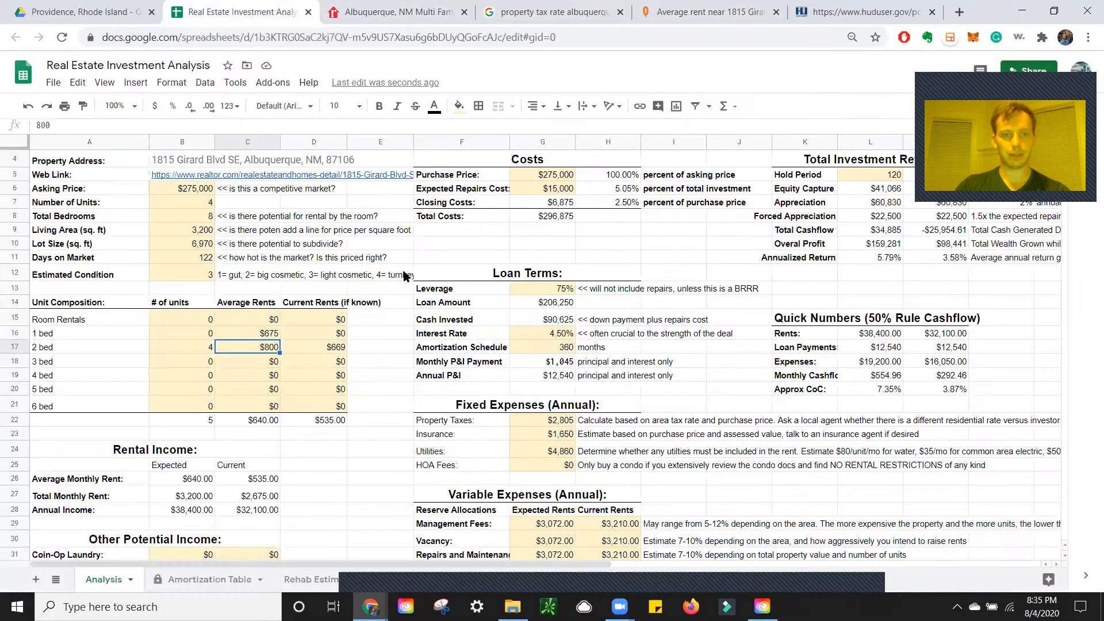
pyautogui.write('775')
pyautogui.press('Up')
pyautogui.write('0')
pyautogui.press('Return')
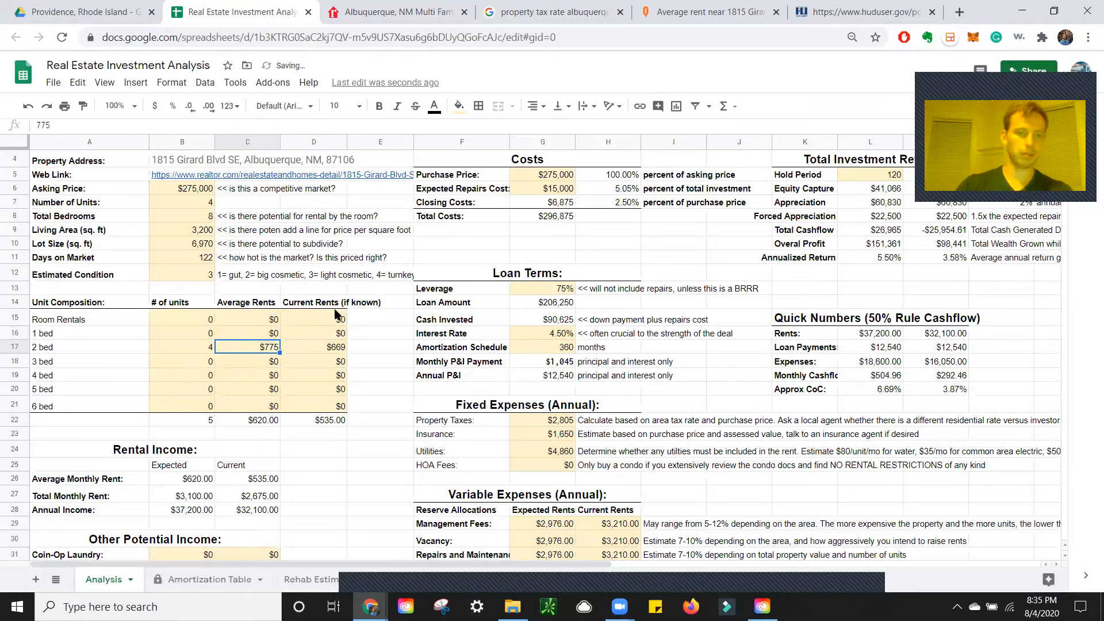
# Enter 4 as the total unit count in B22, review the totals, and open the listing's photo gallery
pyautogui.scroll(-1, 263, 328)
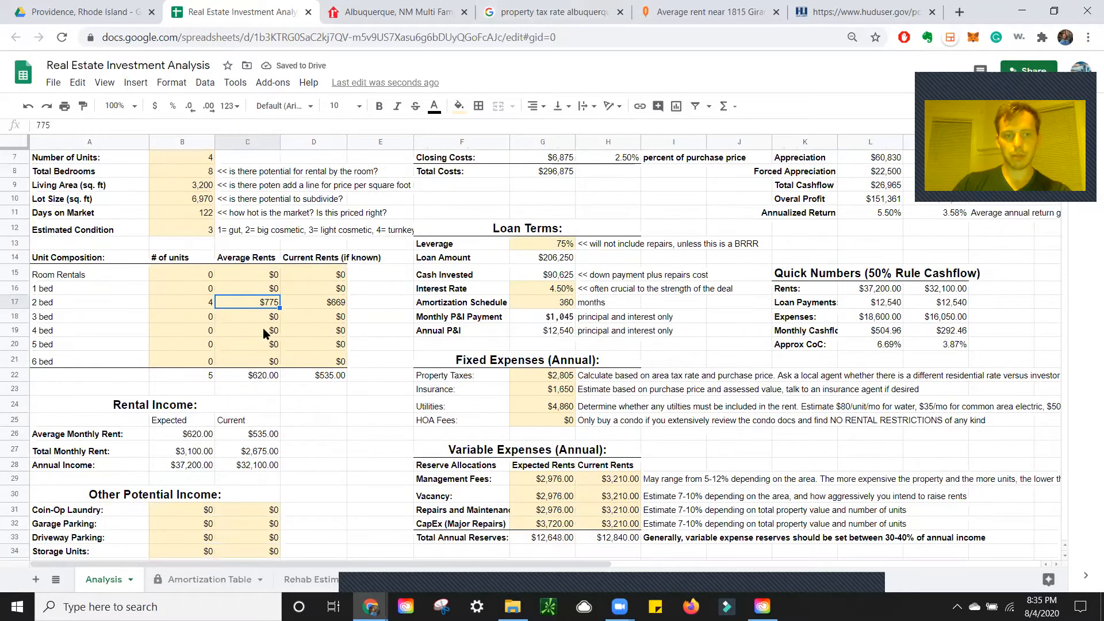
pyautogui.click(208, 375)
pyautogui.write('4')
pyautogui.click(340, 388)
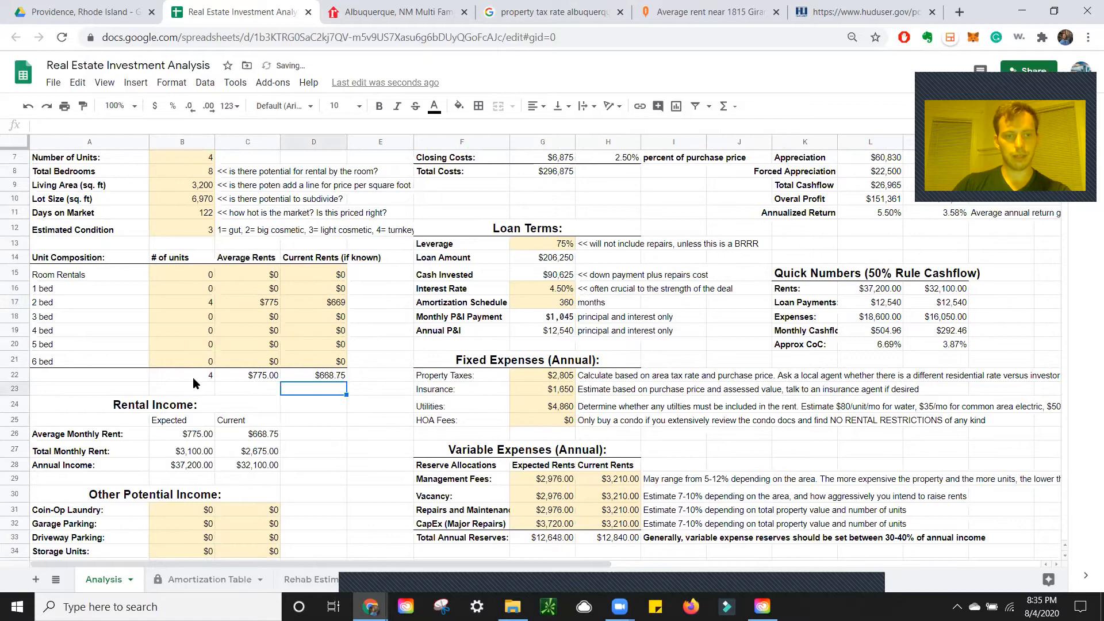
pyautogui.scroll(-3, 329, 360)
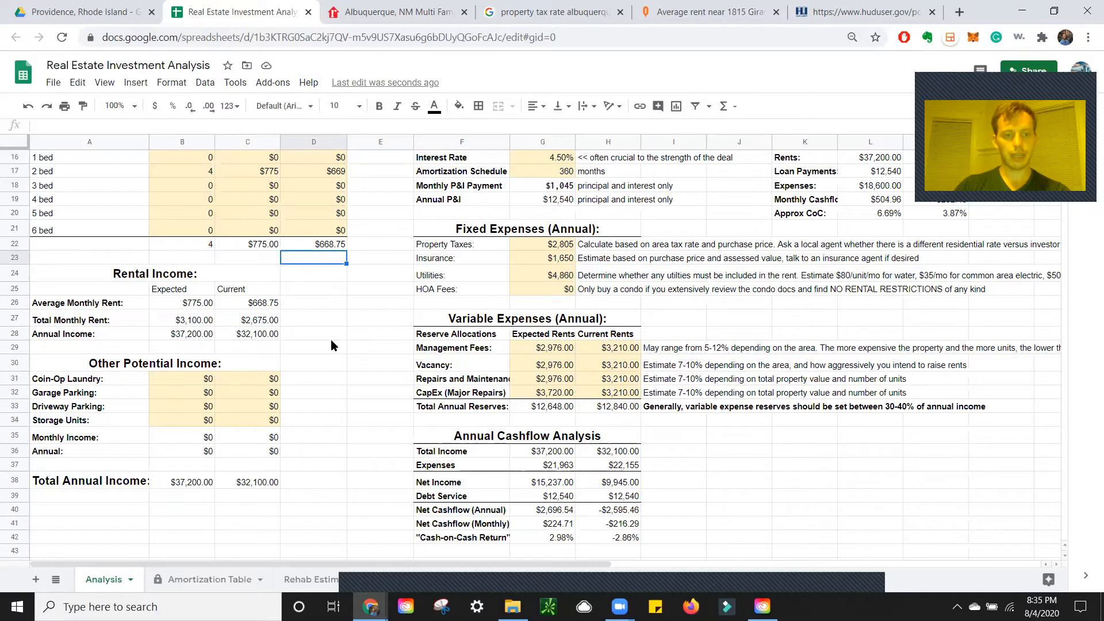
pyautogui.scroll(5, 331, 340)
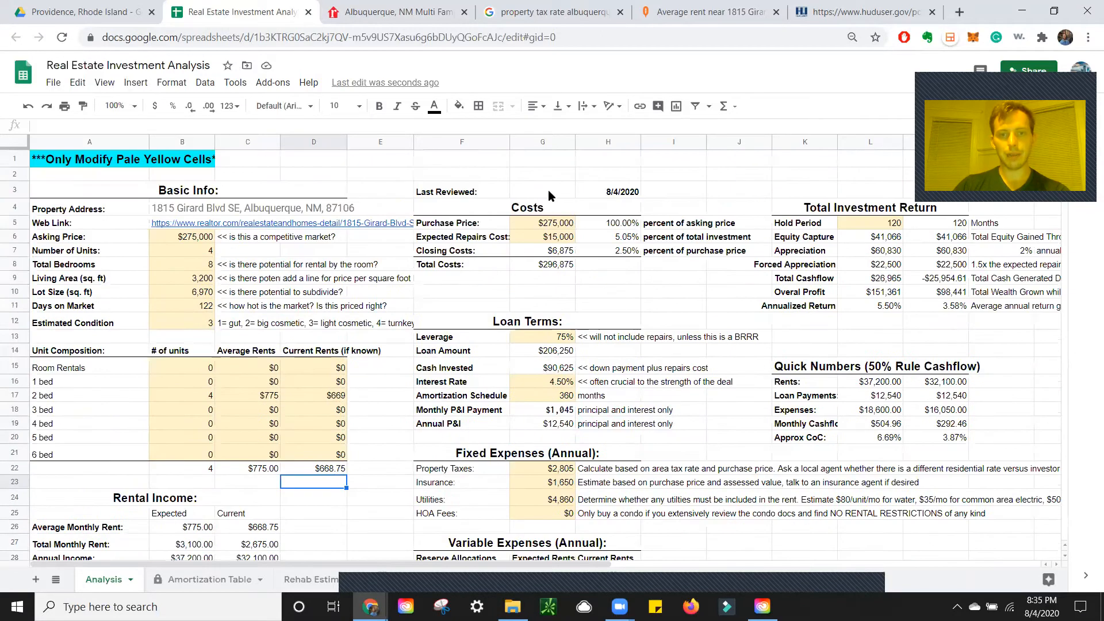
pyautogui.scroll(-2, 555, 314)
pyautogui.scroll(2, 536, 278)
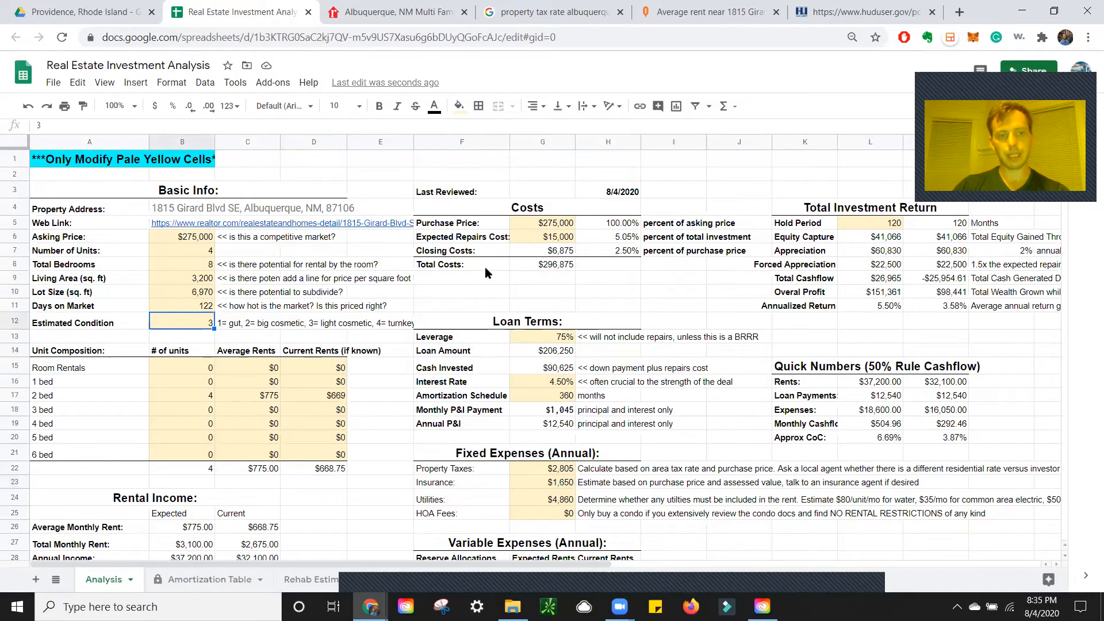
pyautogui.hotkey('ctrl', 'Tab')
pyautogui.click(500, 255)
# Browse the fourplex photos, then review its property details down to the monthly payment estimate
pyautogui.scroll(-10, 525, 242)
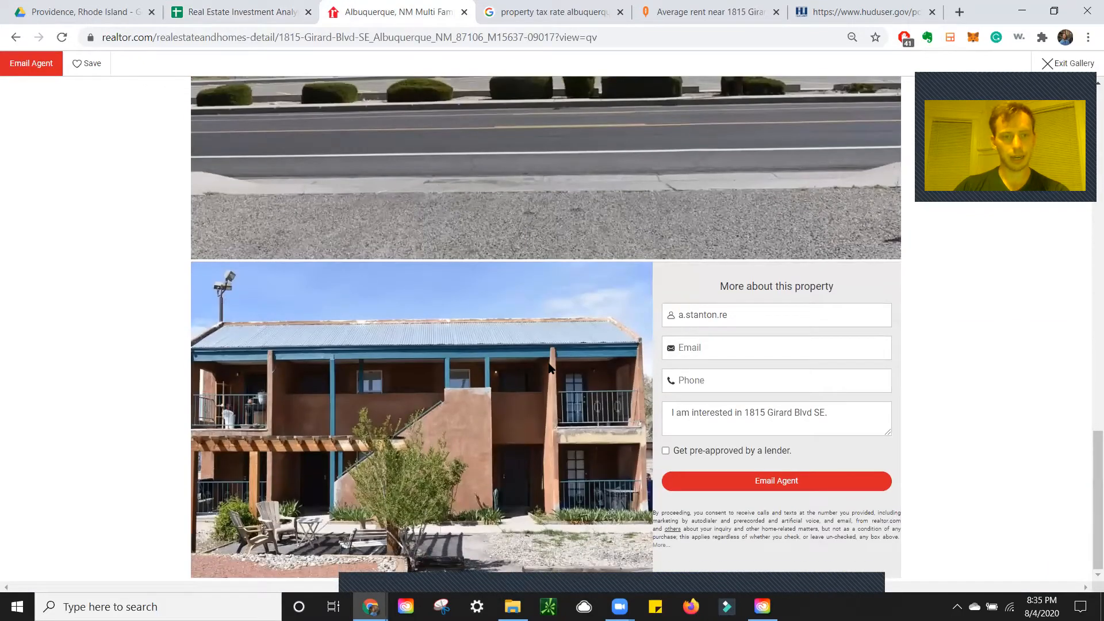
pyautogui.scroll(8, 437, 368)
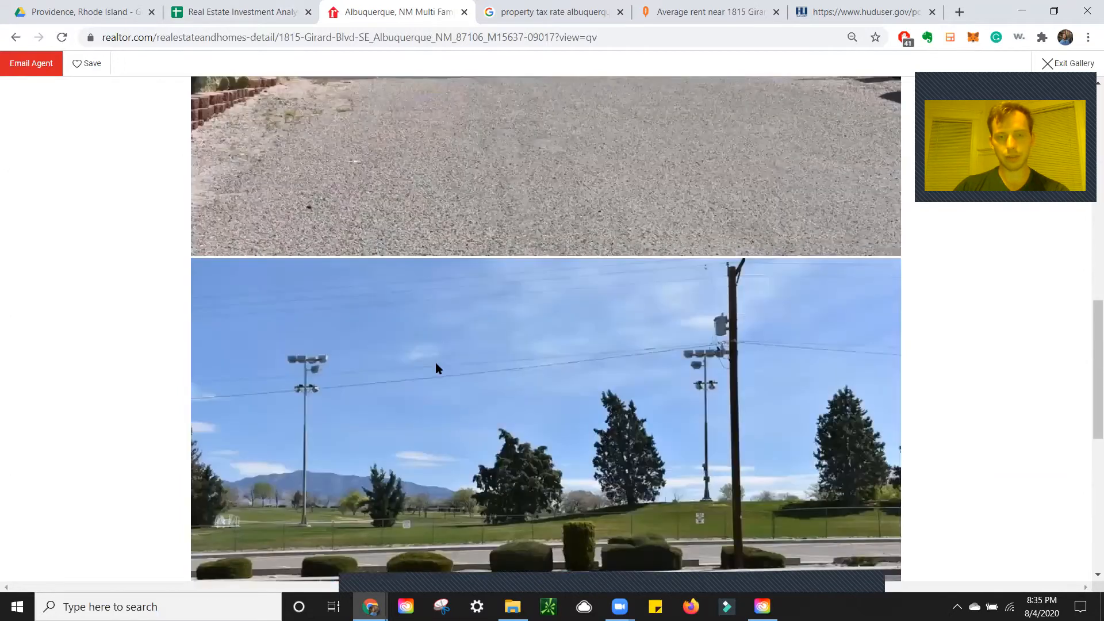
pyautogui.scroll(5, 436, 368)
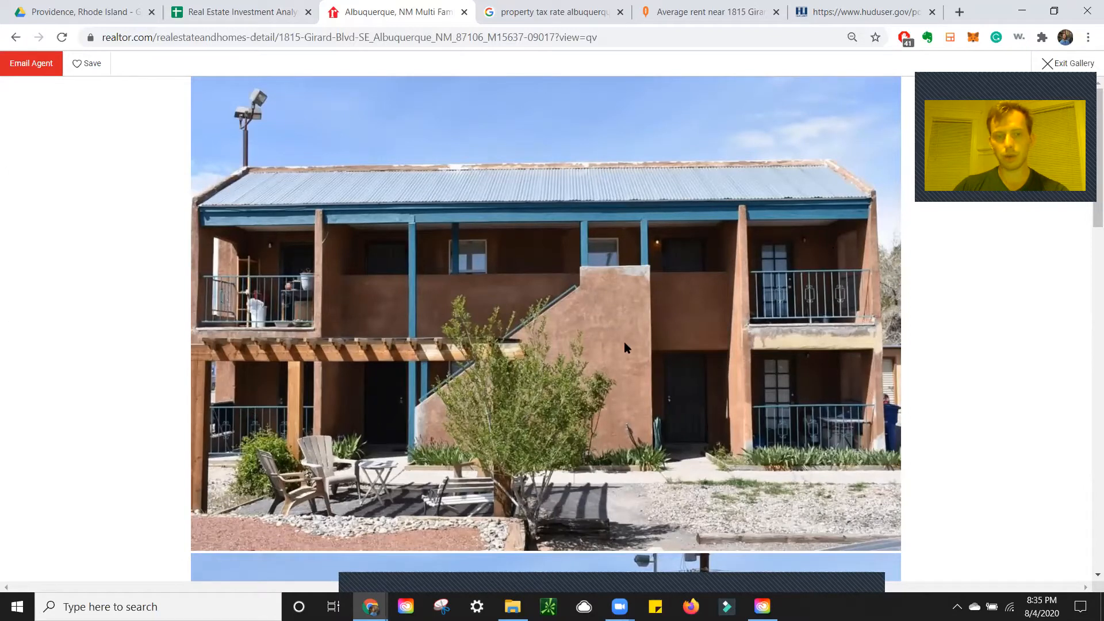
pyautogui.click(1057, 67)
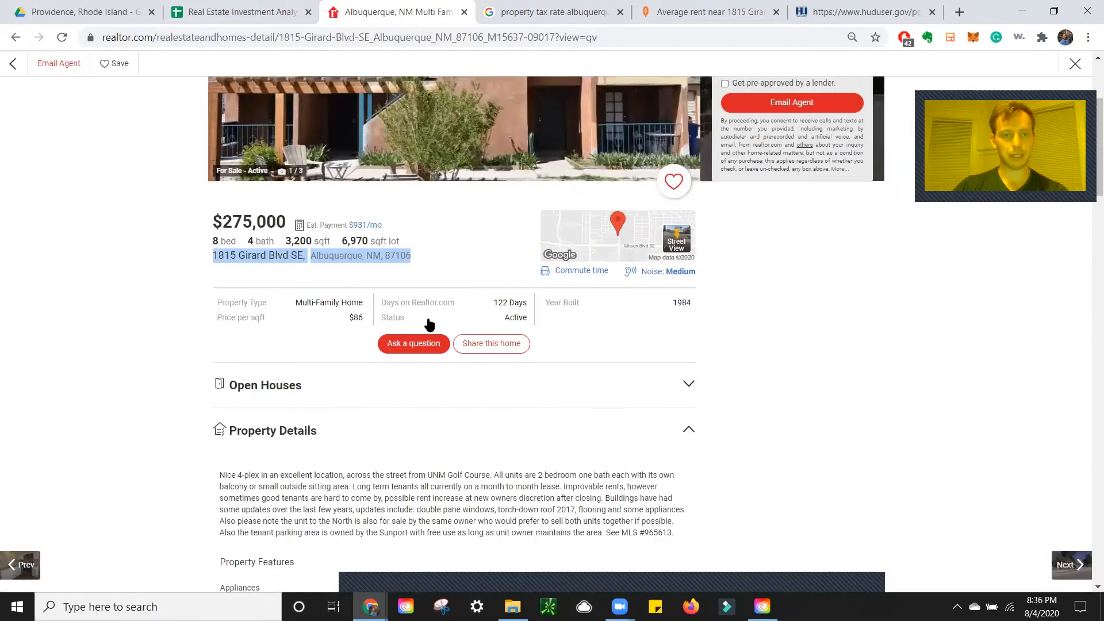
pyautogui.scroll(-5, 433, 321)
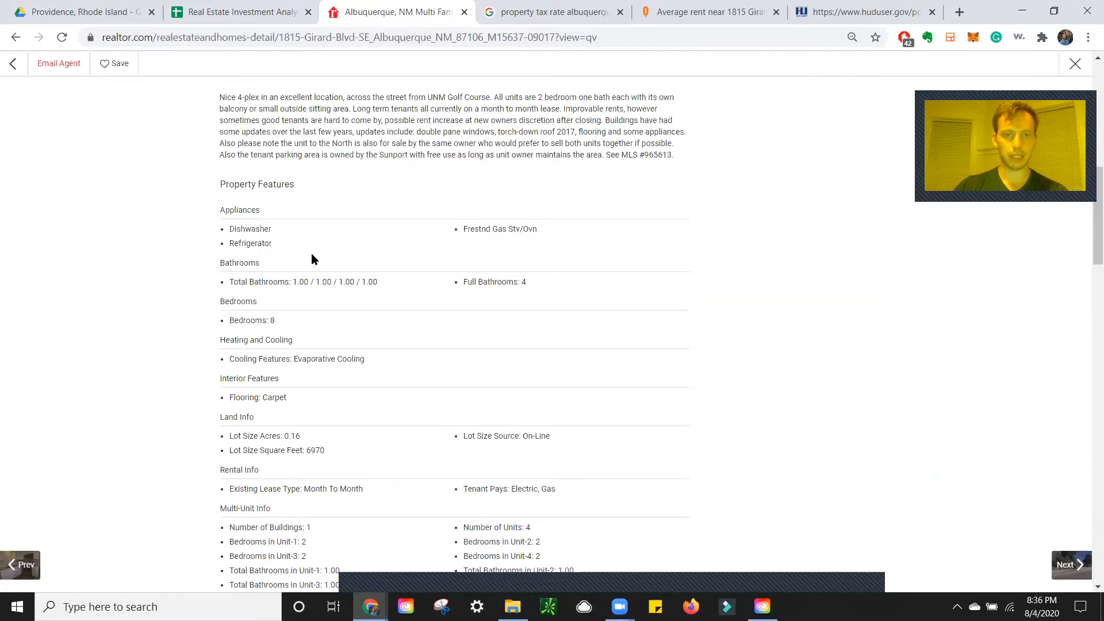
pyautogui.scroll(-12, 447, 267)
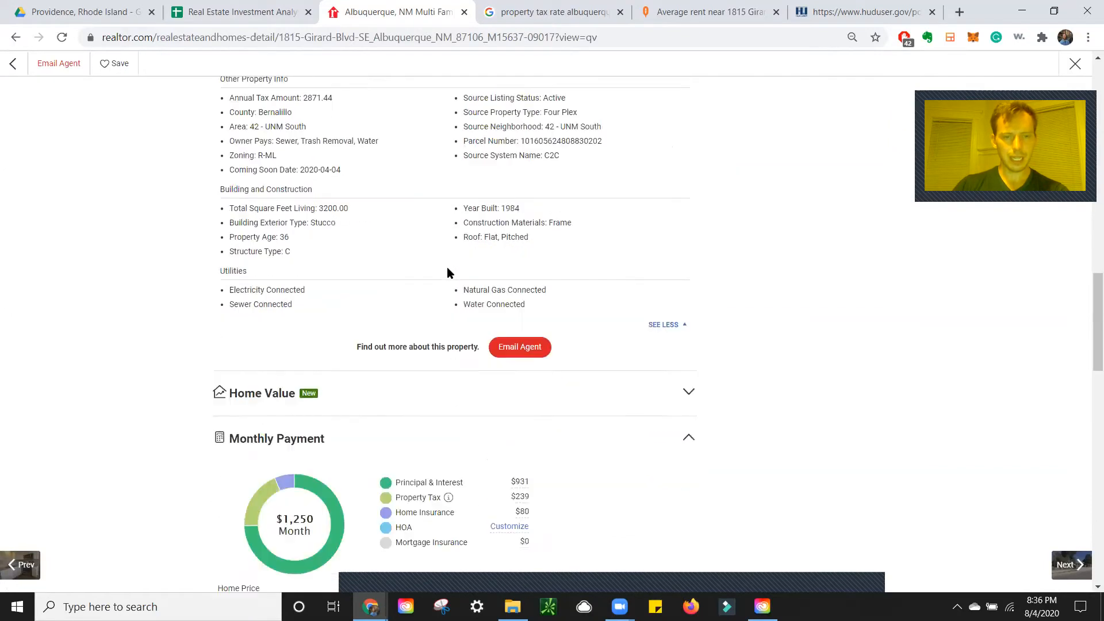
pyautogui.scroll(-3, 418, 299)
pyautogui.click(159, 11)
pyautogui.click(241, 15)
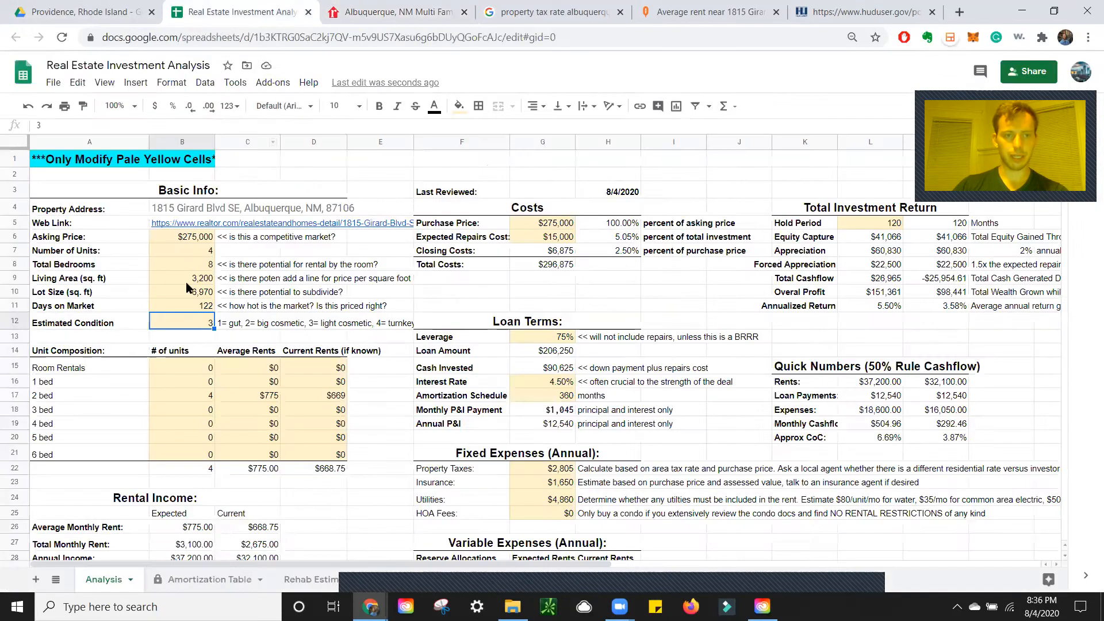
# Enter 40000 as the Expected Repairs Cost in cell G6
pyautogui.click(554, 240)
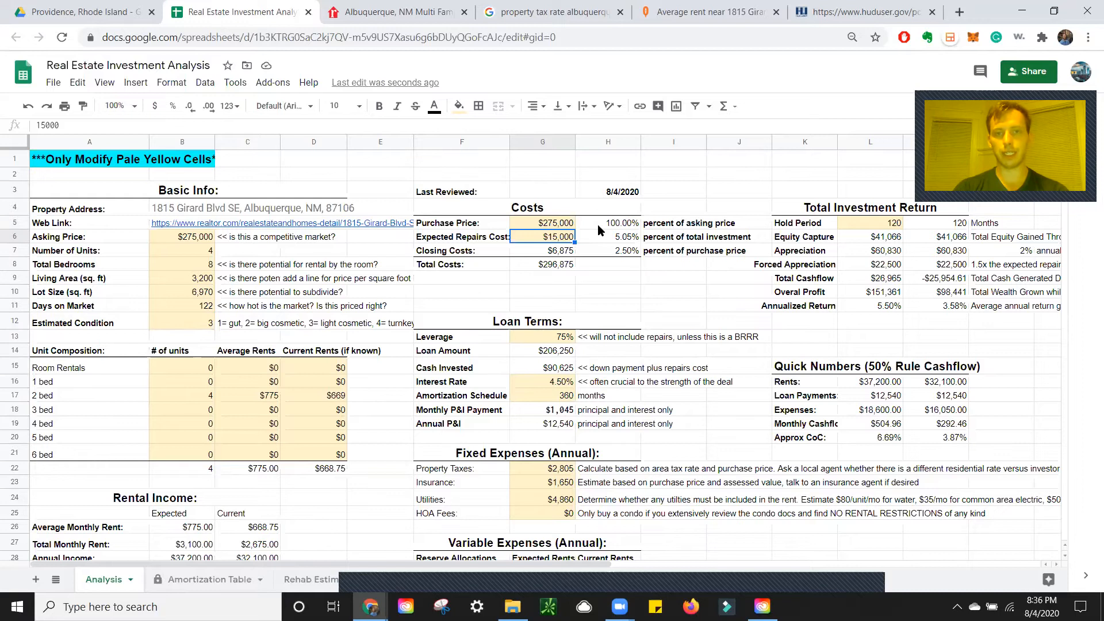
pyautogui.write('40000')
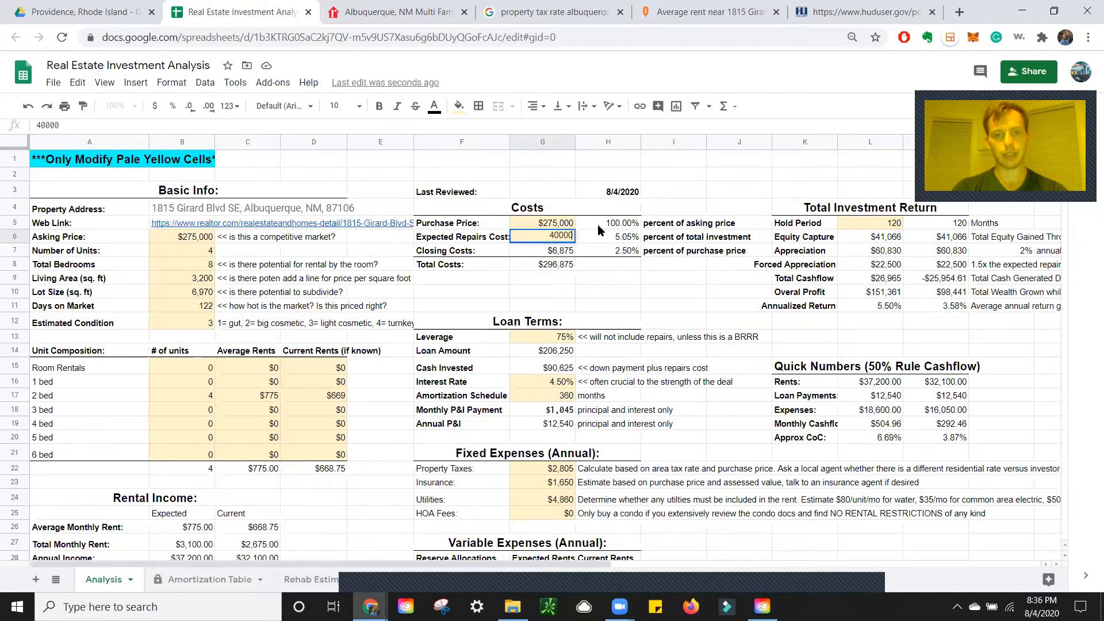
pyautogui.press('Return')
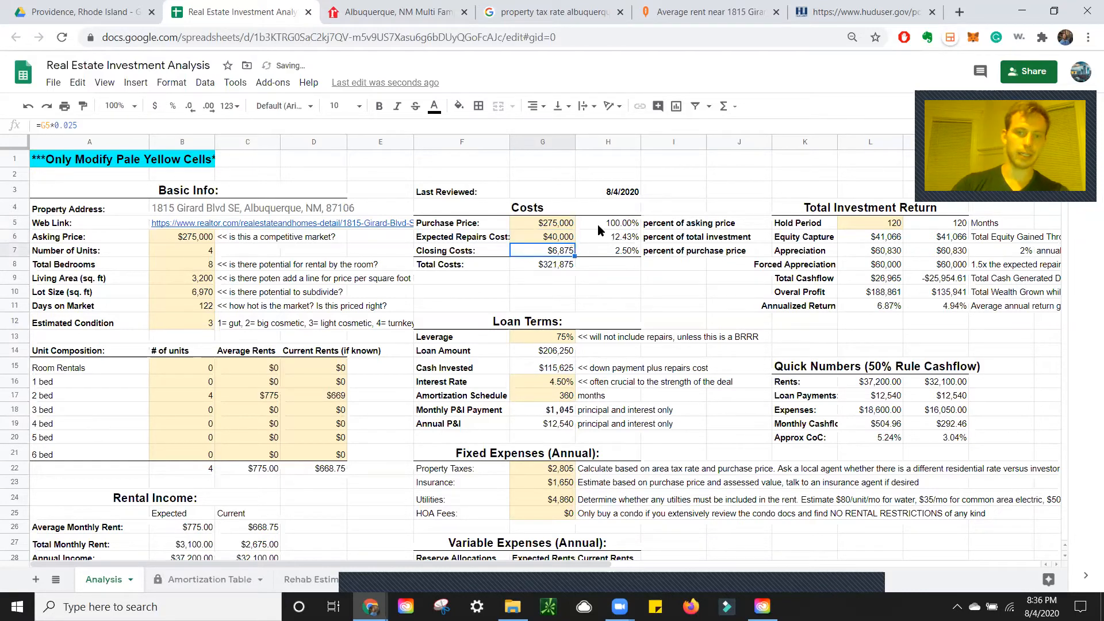
# Review the loan terms: 75% leverage and a 4.50% interest rate
pyautogui.scroll(-1, 592, 224)
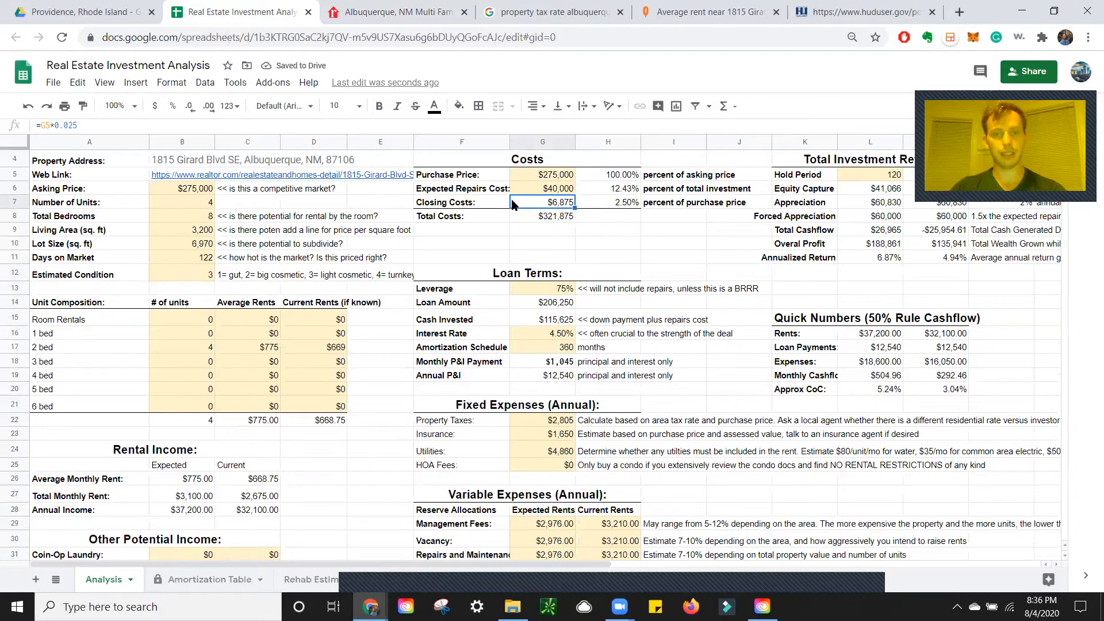
pyautogui.scroll(-2, 587, 230)
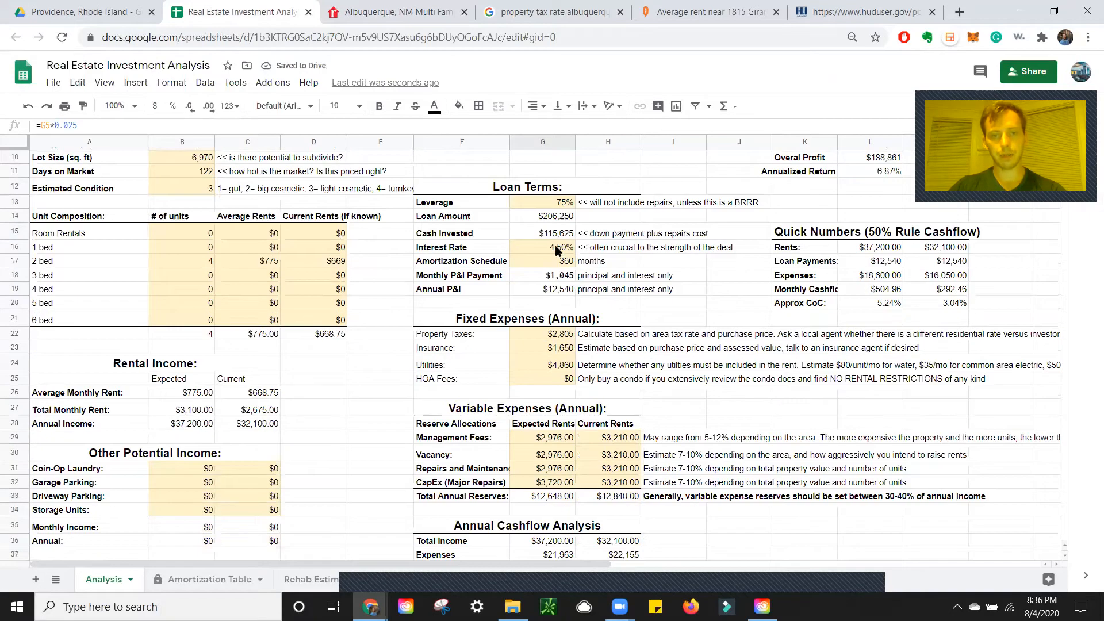
pyautogui.scroll(3, 588, 248)
pyautogui.scroll(-2, 597, 288)
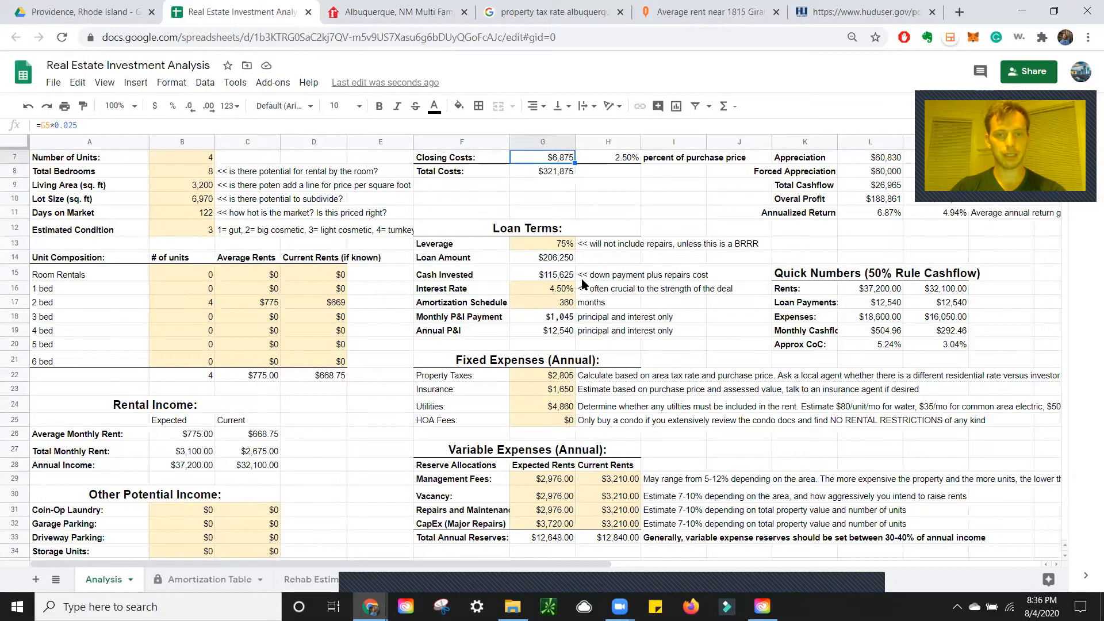
pyautogui.scroll(-1, 583, 283)
pyautogui.click(550, 201)
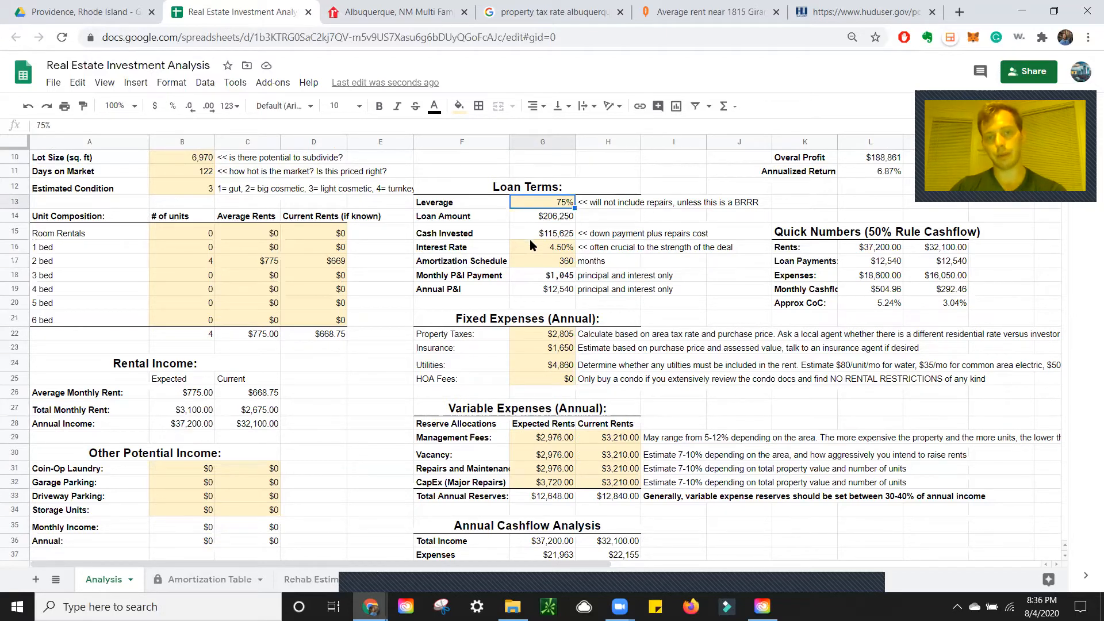
pyautogui.click(555, 249)
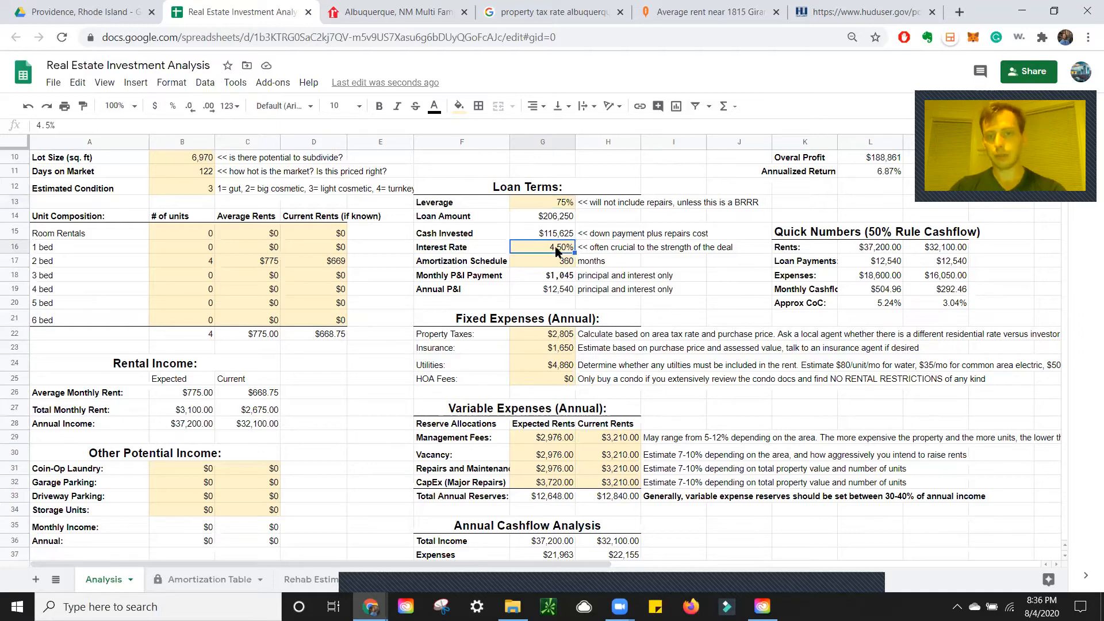
pyautogui.click(557, 279)
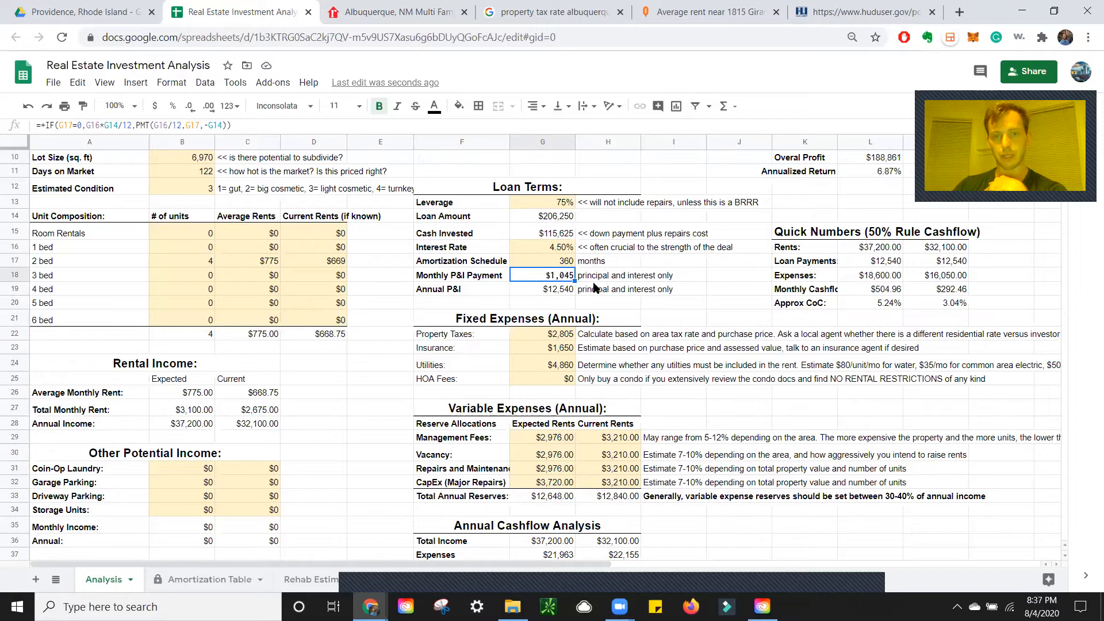
pyautogui.scroll(-1, 544, 297)
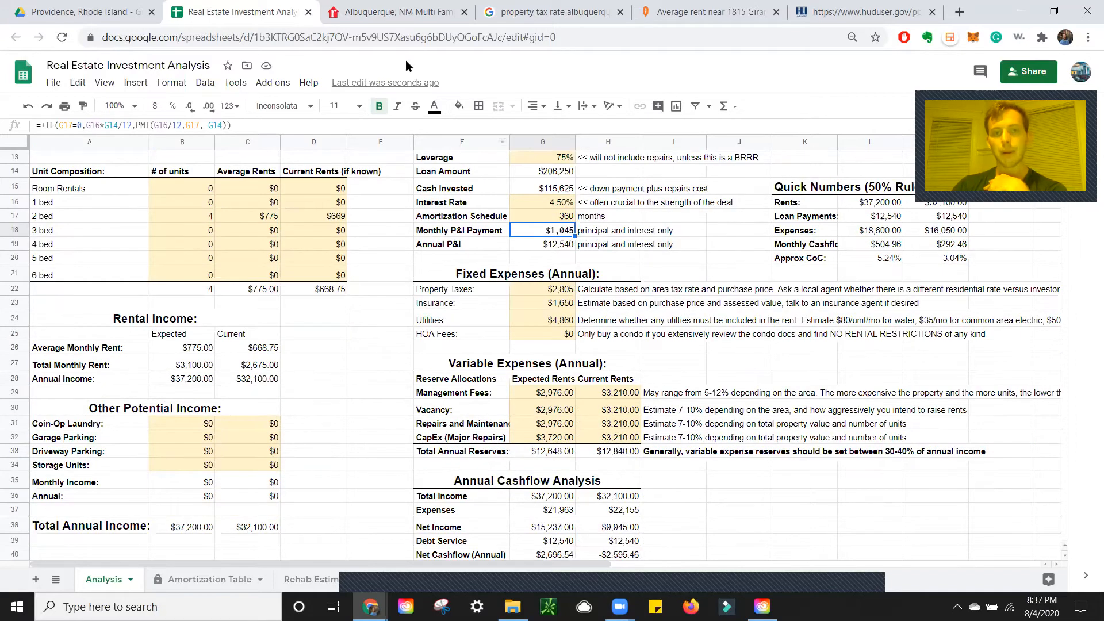
pyautogui.click(557, 290)
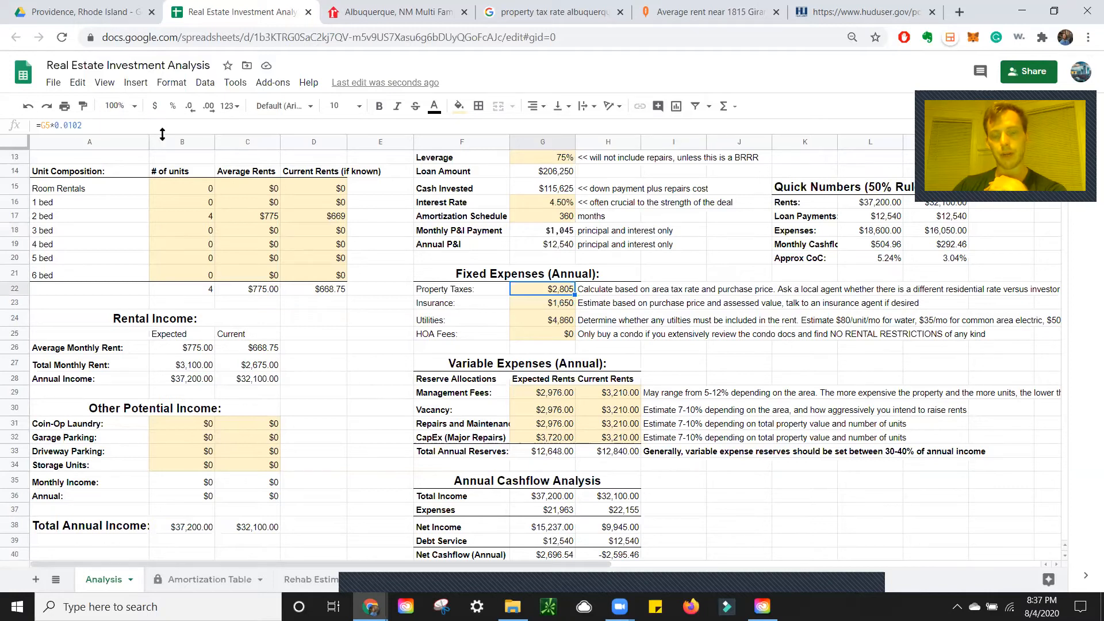
pyautogui.click(557, 12)
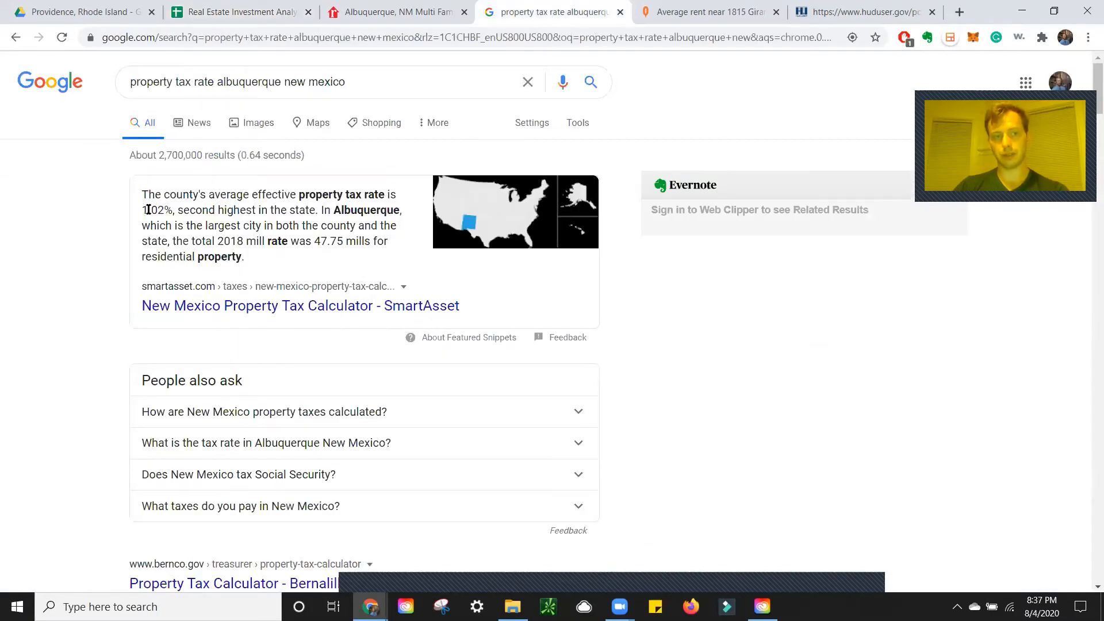
pyautogui.moveTo(143, 192); pyautogui.dragTo(247, 244)
pyautogui.click(281, 259)
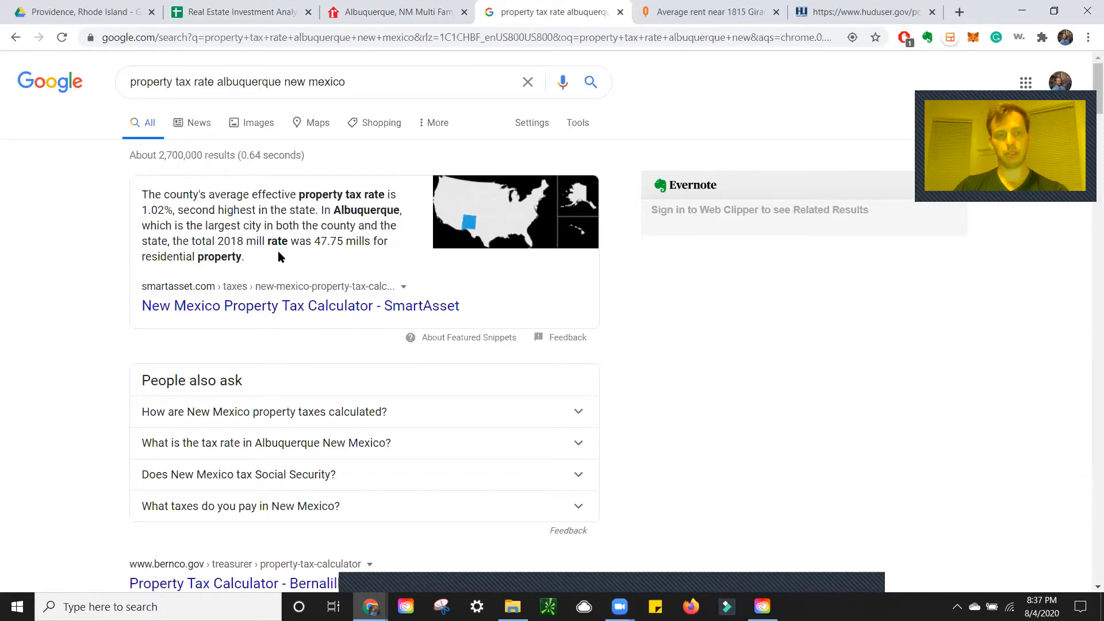
pyautogui.click(277, 5)
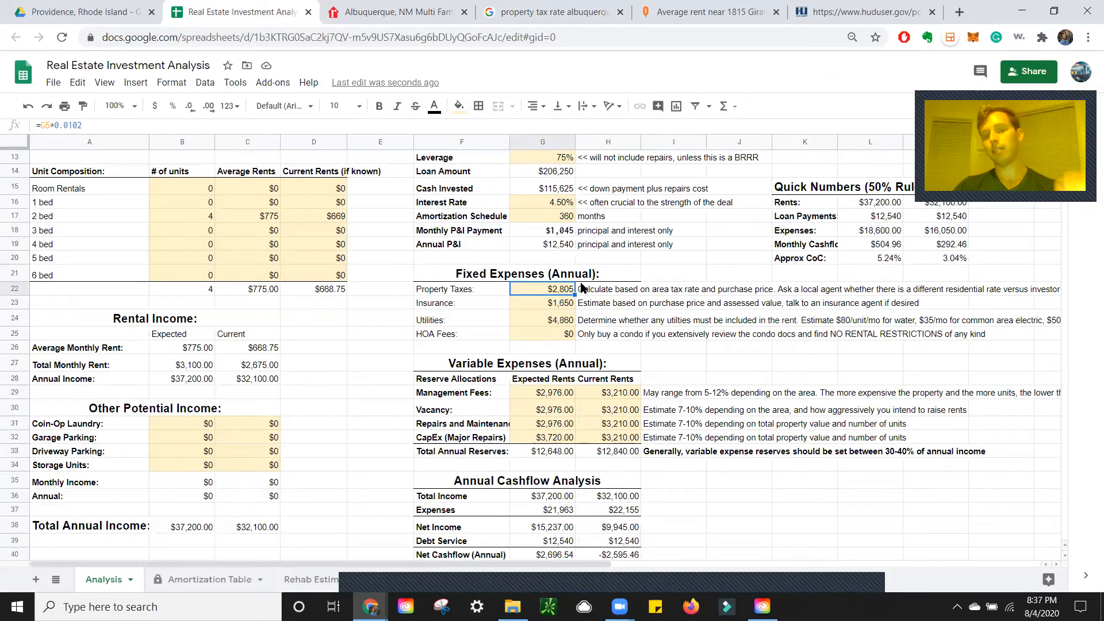
# Inspect the Insurance estimate formula and the Purchase Price value
pyautogui.click(525, 306)
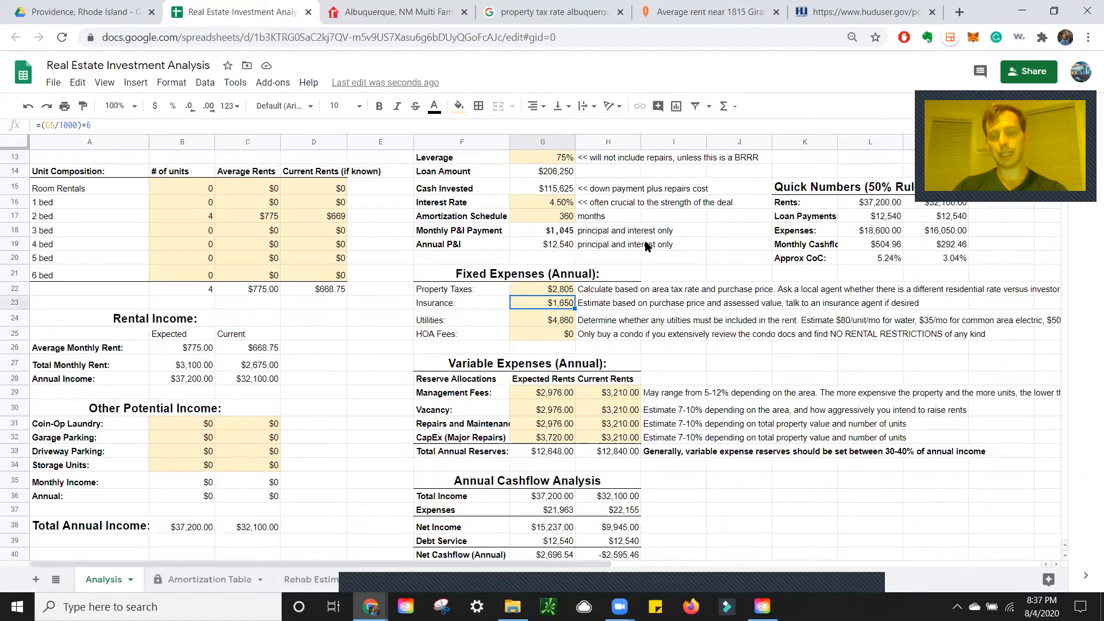
pyautogui.scroll(3, 635, 245)
pyautogui.scroll(-3, 551, 288)
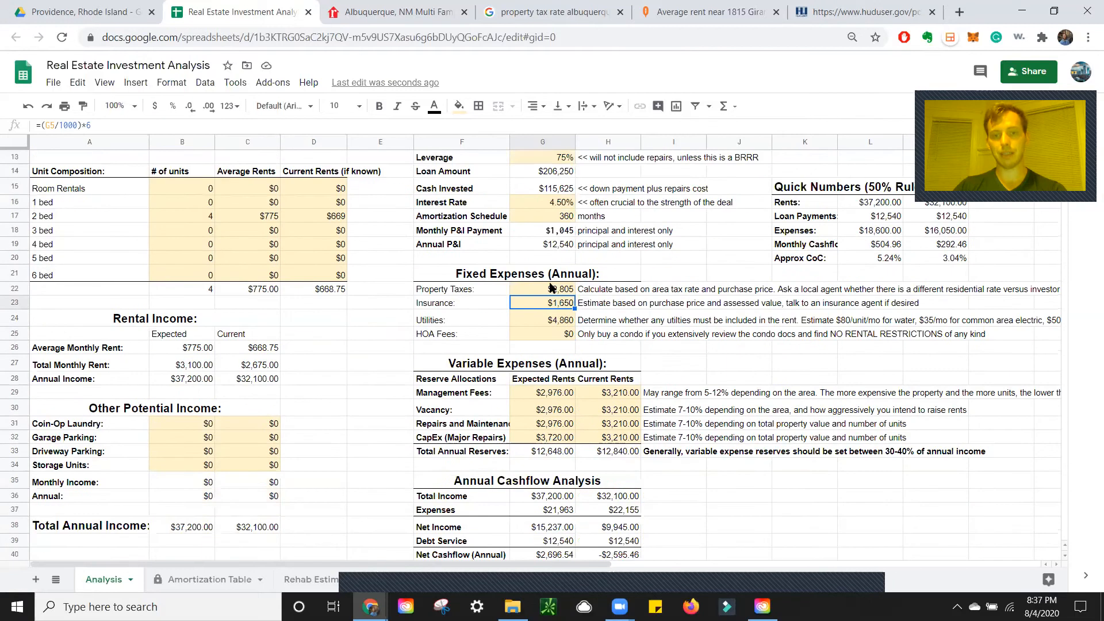
pyautogui.scroll(4, 570, 314)
pyautogui.scroll(-2, 569, 313)
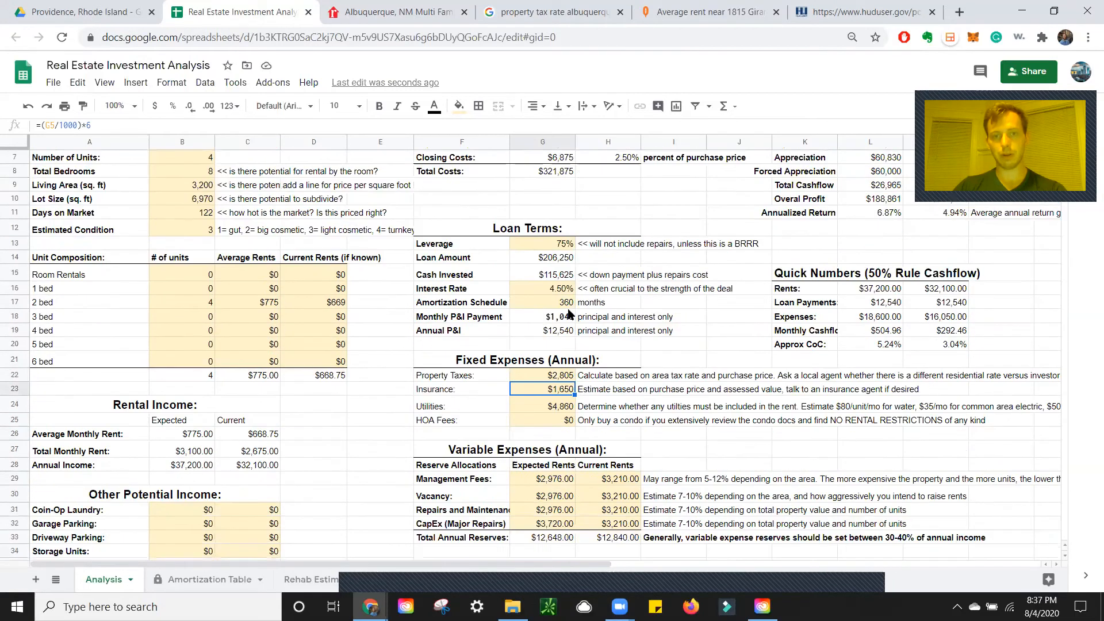
pyautogui.scroll(1, 569, 314)
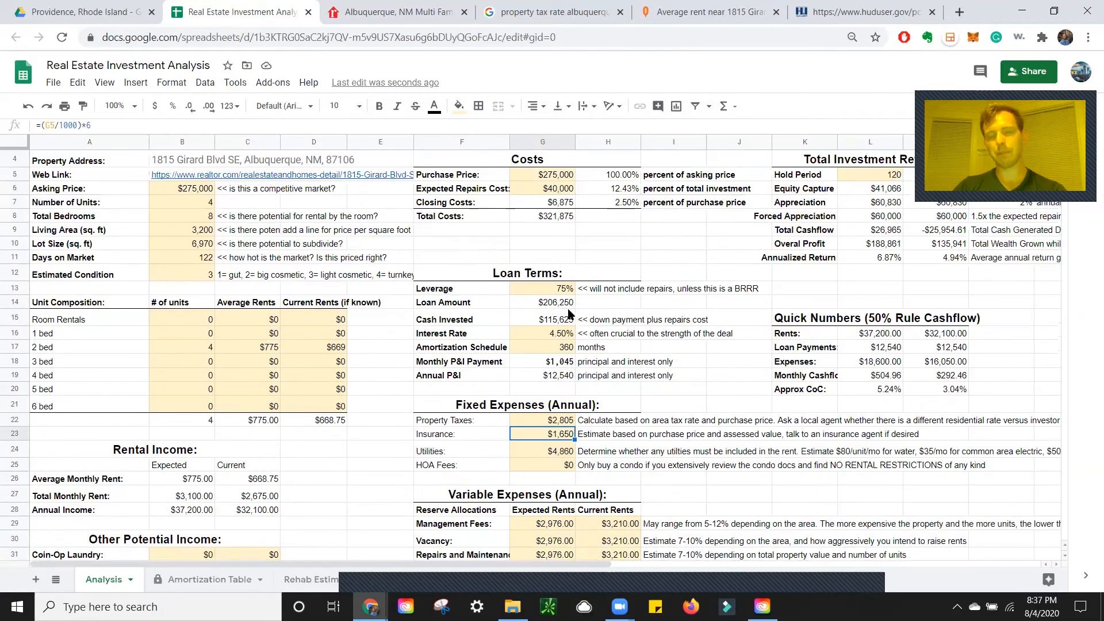
pyautogui.click(558, 176)
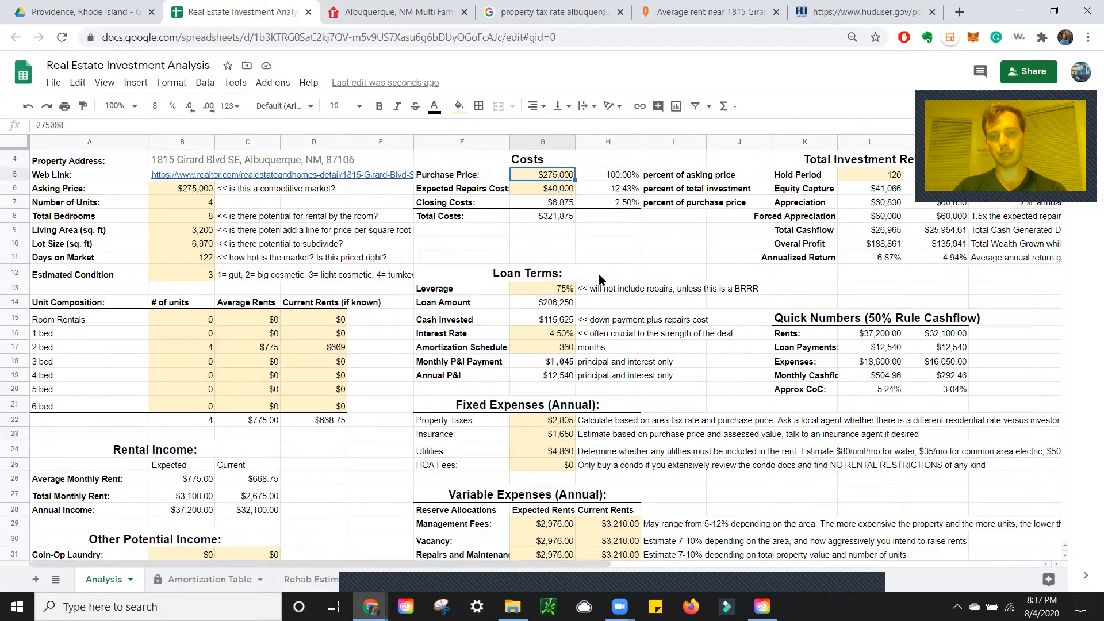
# Check the Utilities estimate ($4,860) and the management fees formula ($2,976)
pyautogui.scroll(-1, 600, 279)
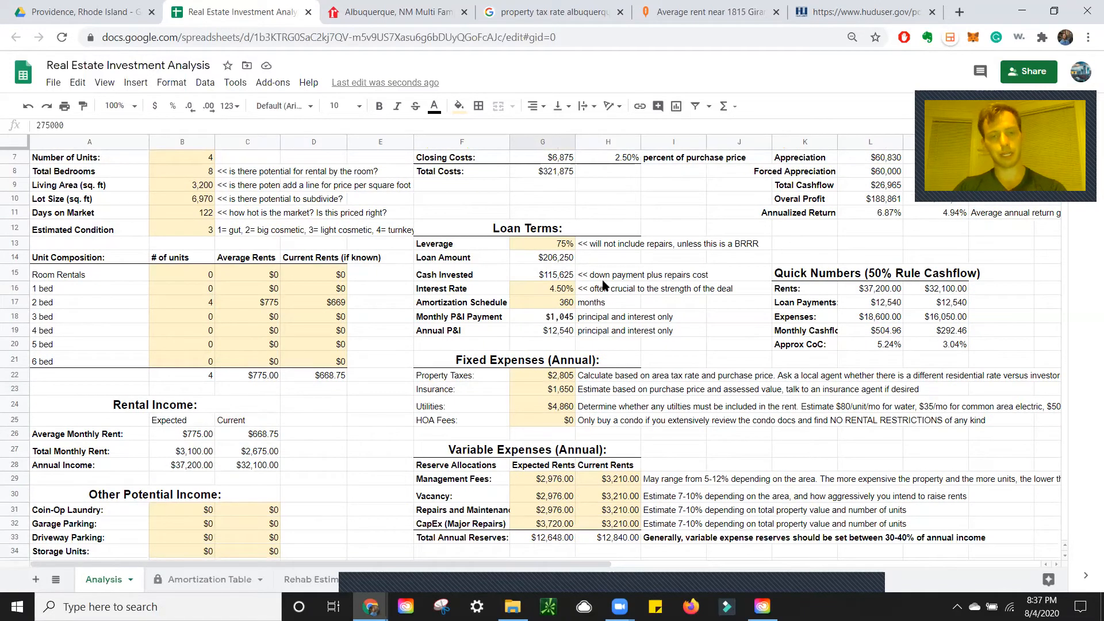
pyautogui.scroll(-1, 609, 291)
pyautogui.click(547, 366)
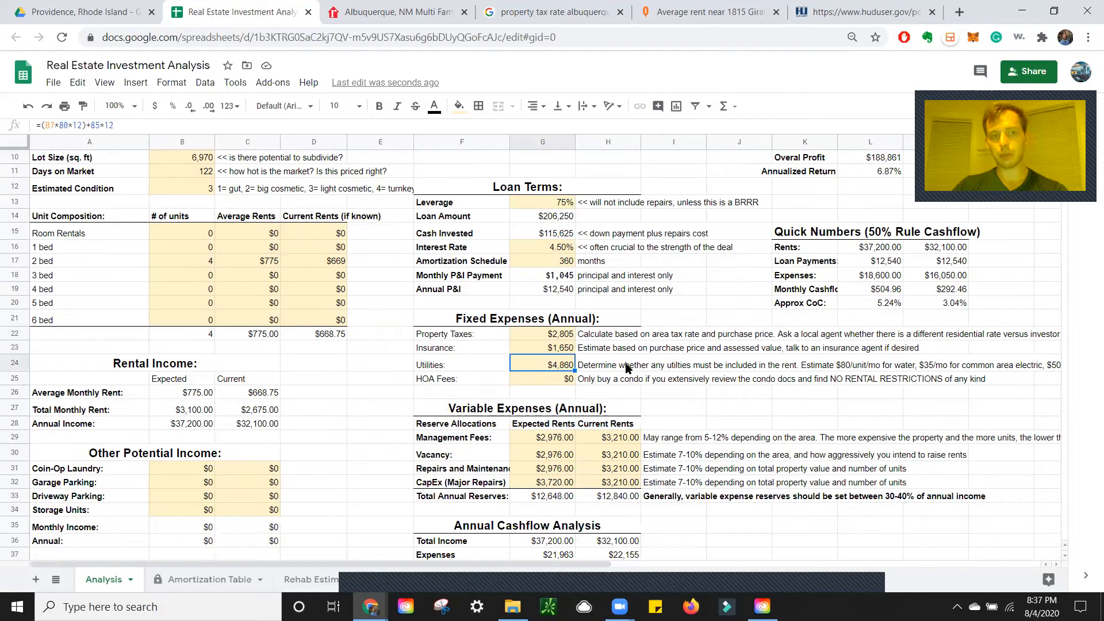
pyautogui.scroll(-2, 534, 322)
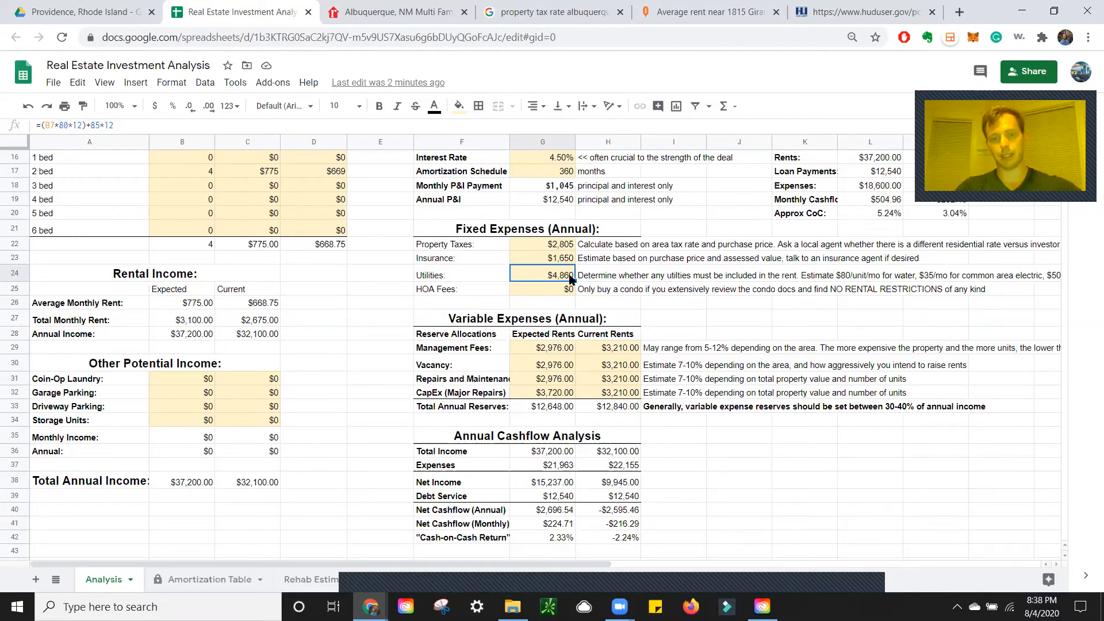
pyautogui.click(573, 351)
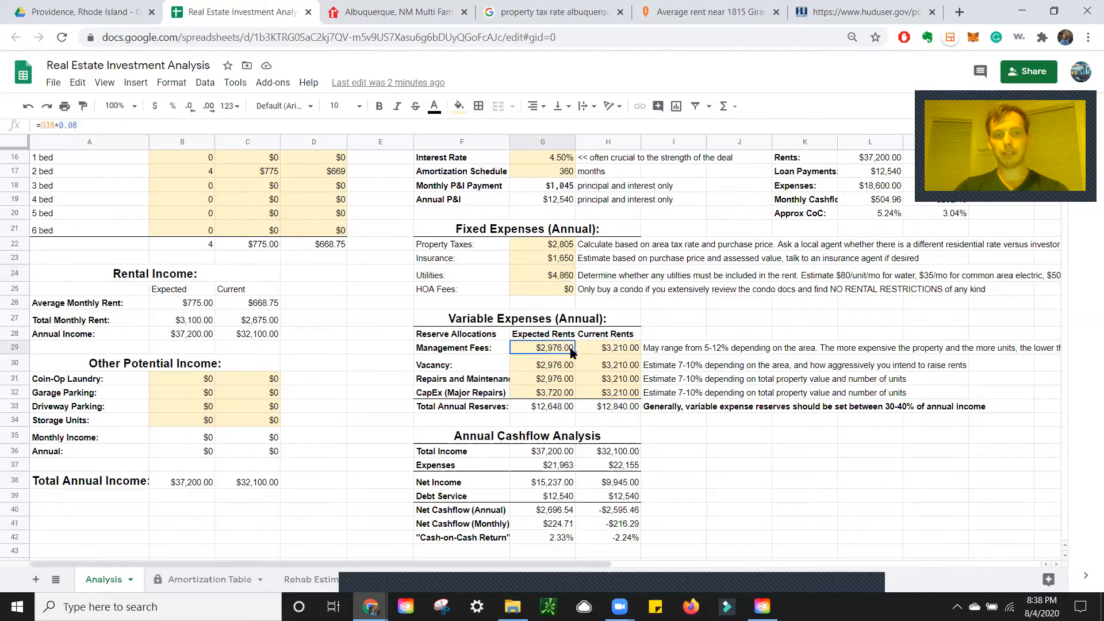
pyautogui.click(562, 364)
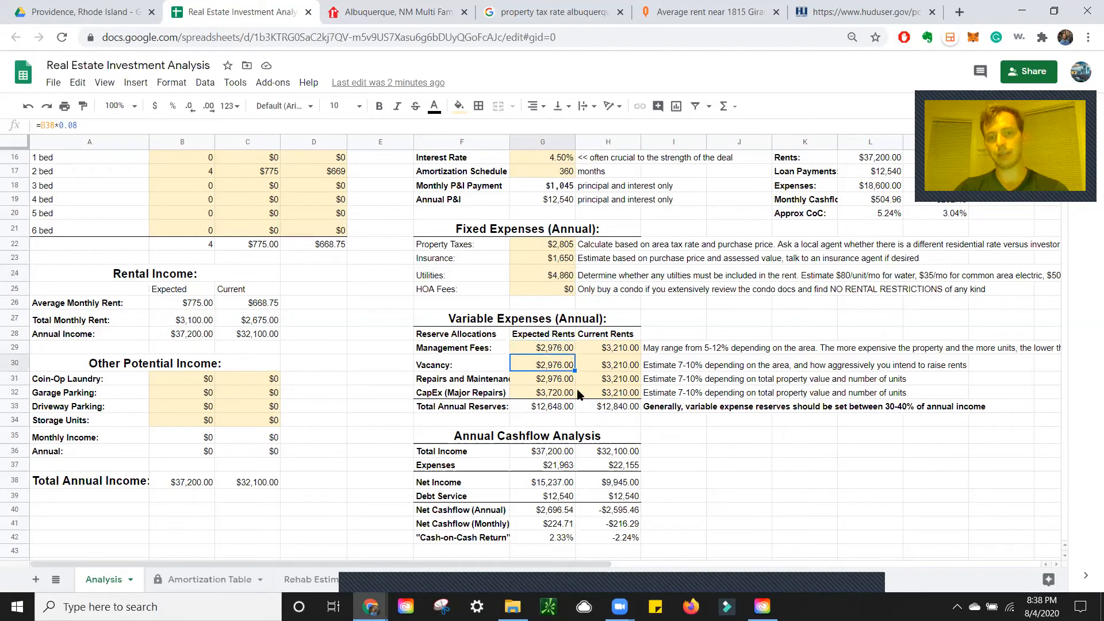
pyautogui.click(562, 381)
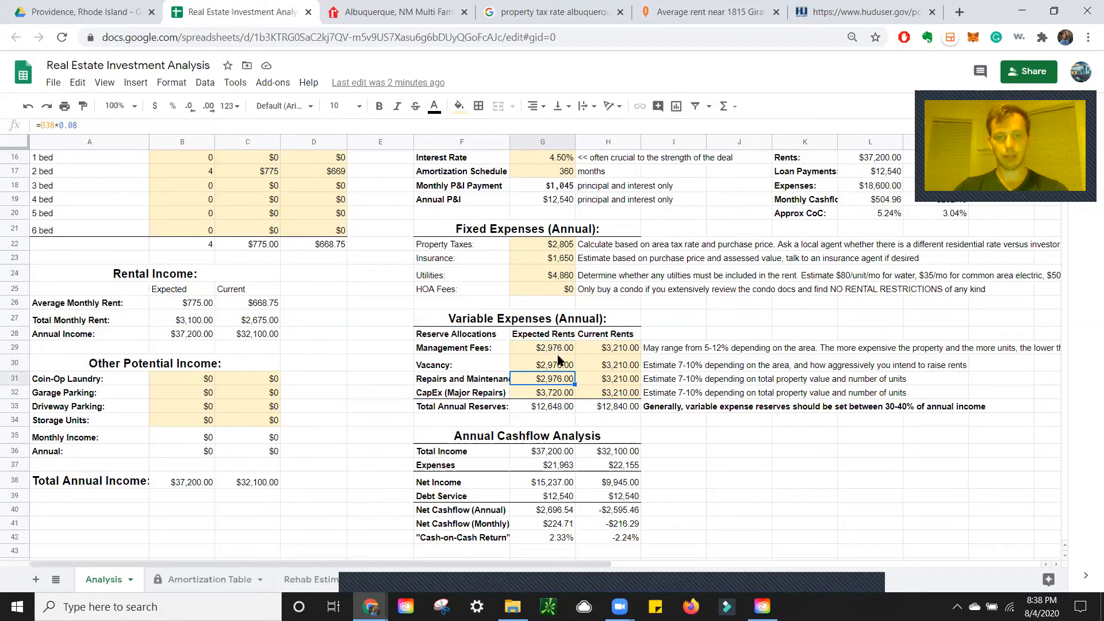
pyautogui.click(551, 395)
pyautogui.click(555, 351)
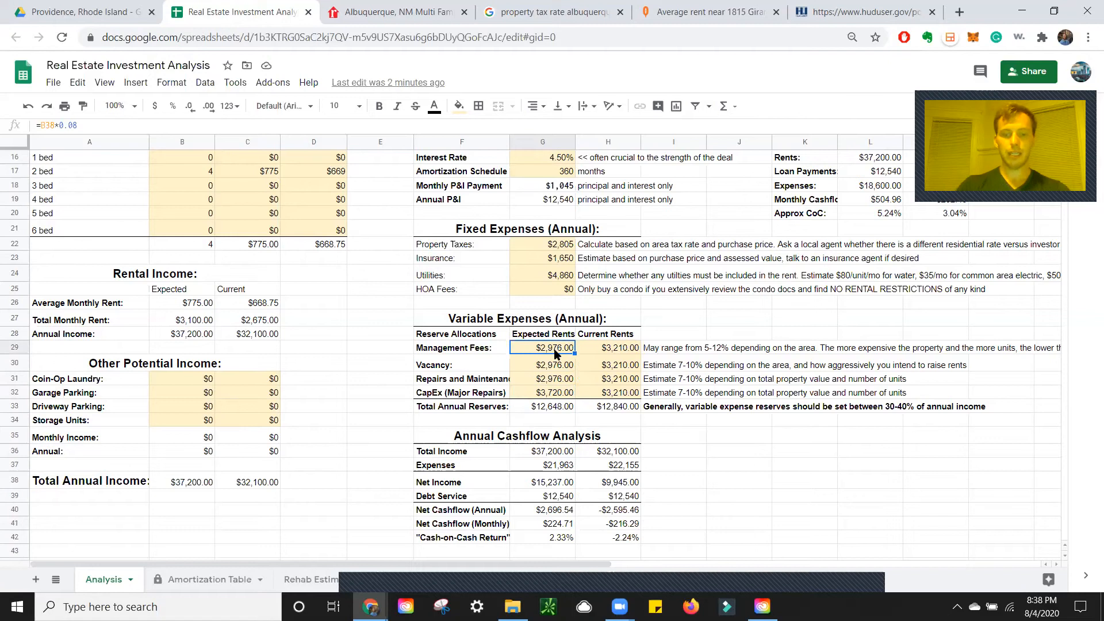
pyautogui.doubleClick(555, 351)
pyautogui.press('BackSpace')
pyautogui.press('BackSpace')
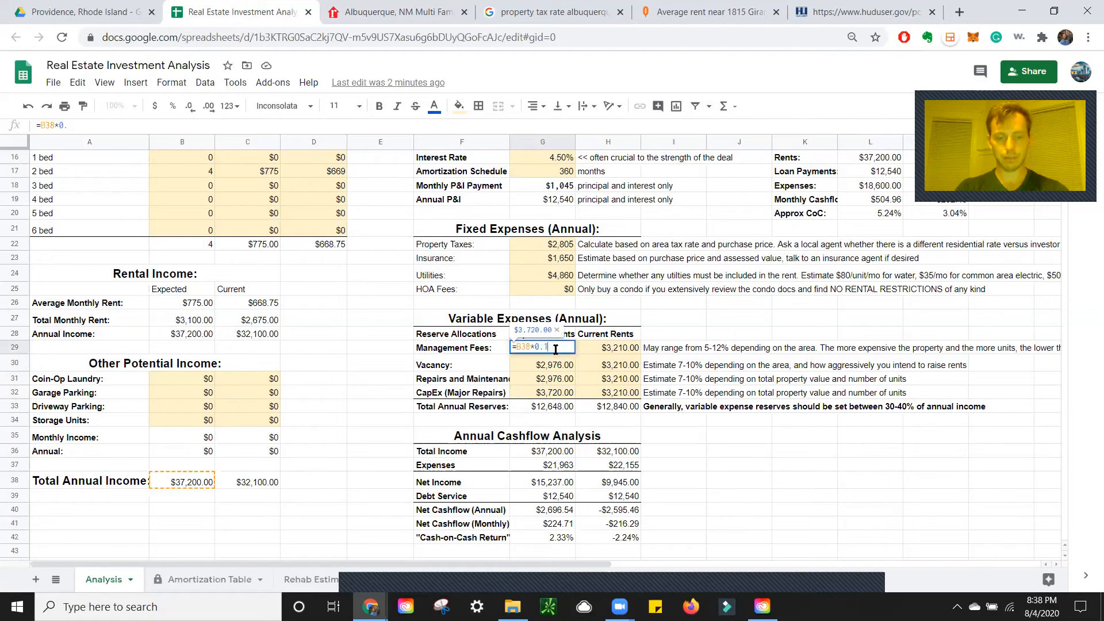
pyautogui.write('10')
pyautogui.press('Return')
pyautogui.press('Return')
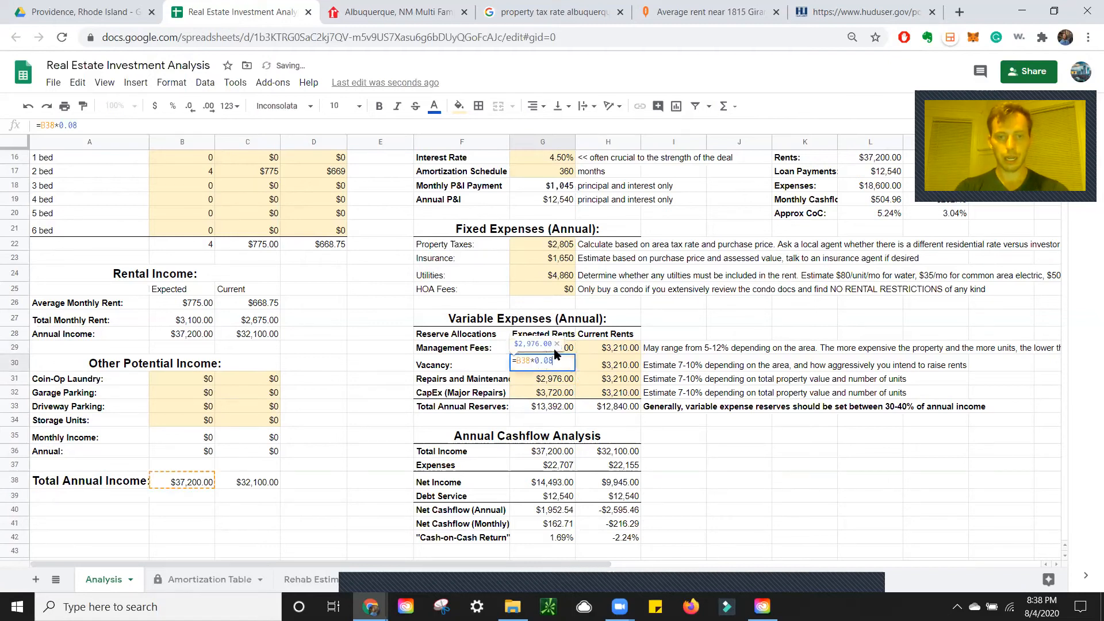
pyautogui.press('BackSpace')
pyautogui.write('6')
pyautogui.press('Return')
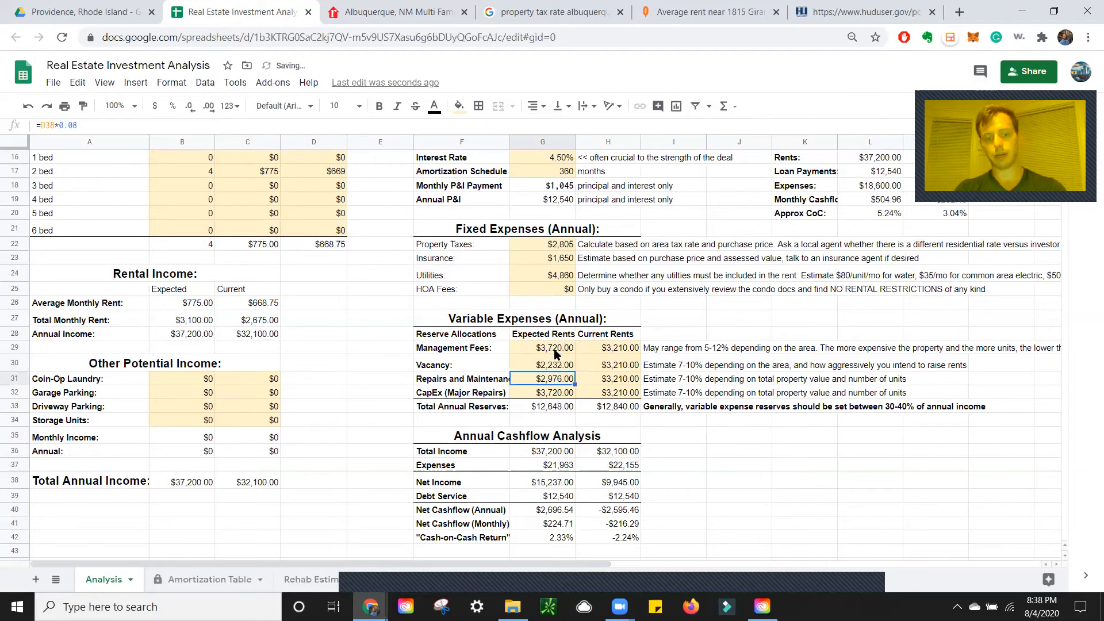
pyautogui.hotkey('ctrl', 'z')
pyautogui.hotkey('ctrl', 'z')
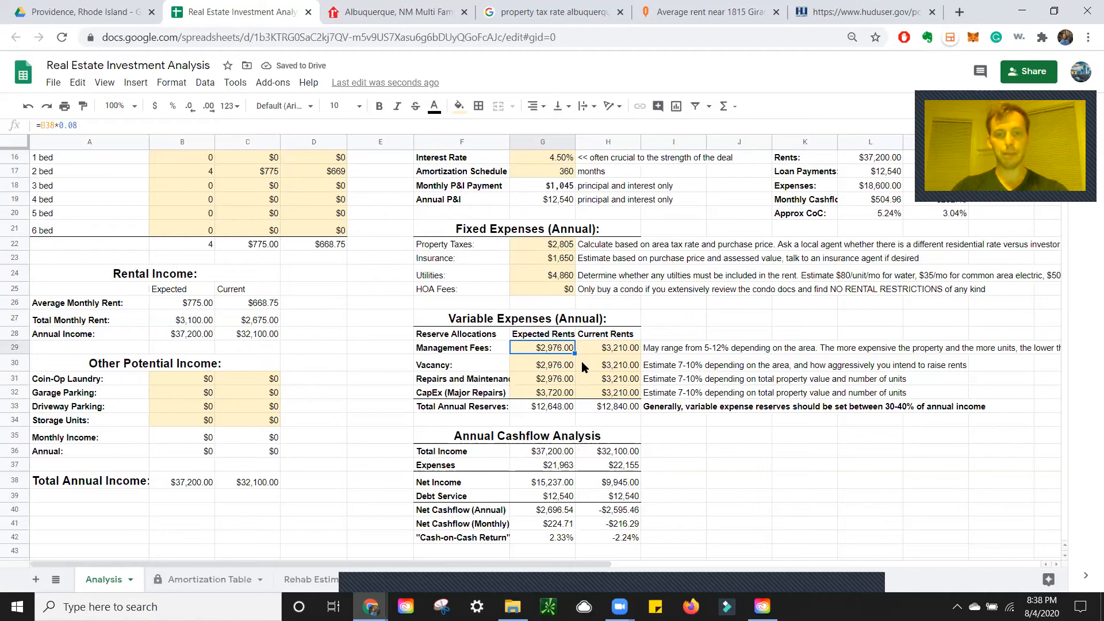
pyautogui.scroll(-1, 588, 350)
# Lower the management fees and vacancy reserve rates from 10% to 8%
pyautogui.click(612, 310)
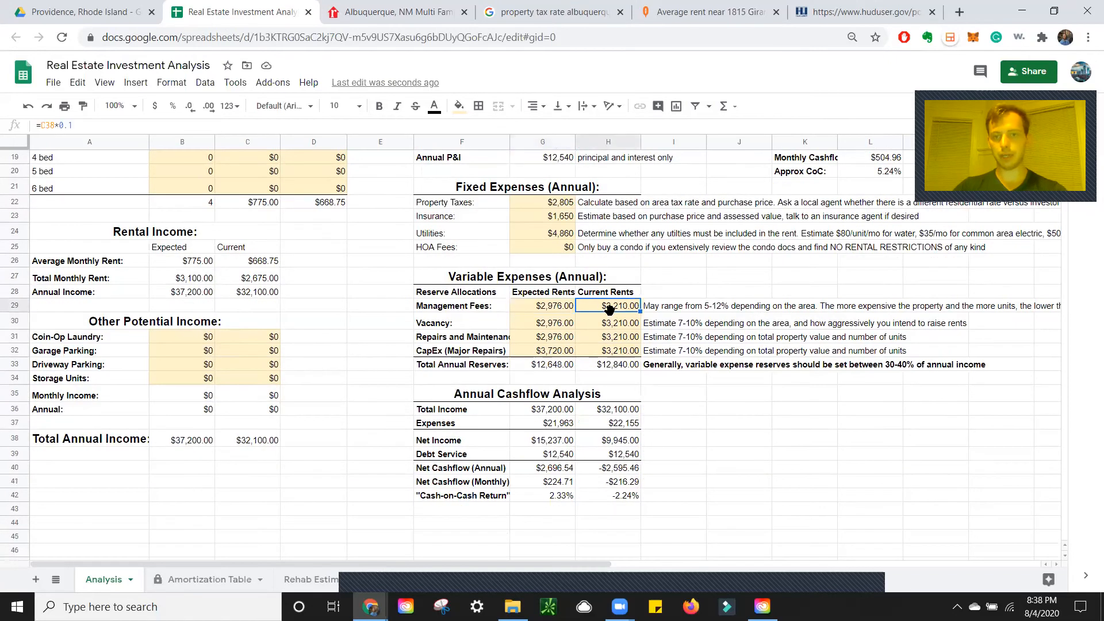
pyautogui.doubleClick(614, 306)
pyautogui.press('BackSpace')
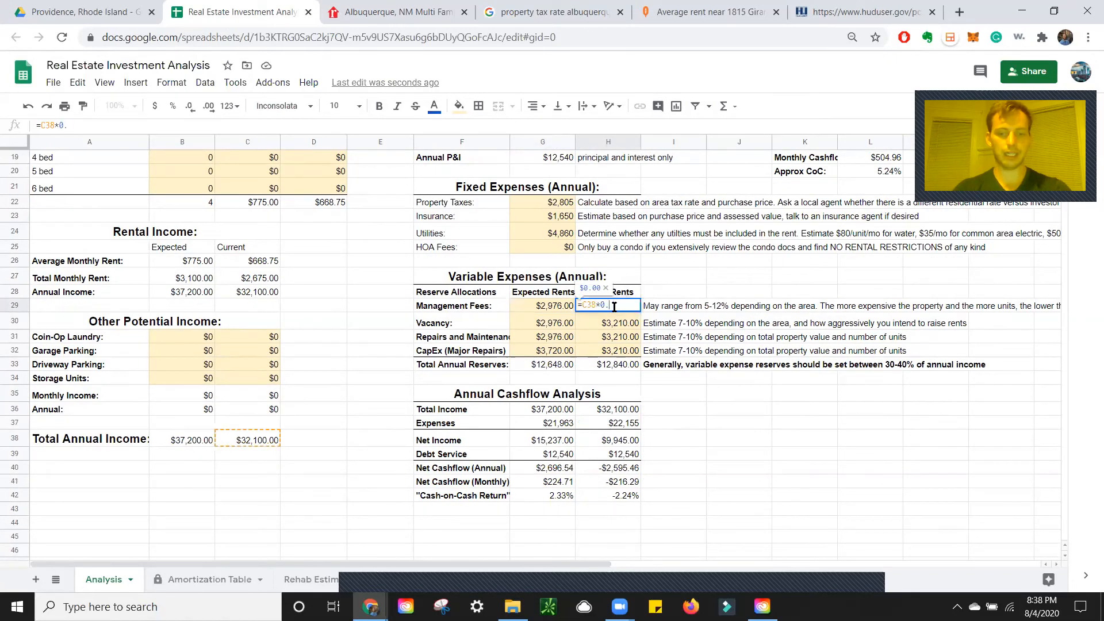
pyautogui.write('08')
pyautogui.press('Return')
pyautogui.press('Return')
pyautogui.press('BackSpace')
pyautogui.write('08')
# Lower the repairs and CapEx reserve rates to 8%, bringing total reserves to $10,272
pyautogui.press('Return')
pyautogui.press('Return')
pyautogui.press('BackSpace')
pyautogui.write('08')
pyautogui.press('Return')
pyautogui.press('Return')
pyautogui.press('BackSpace')
pyautogui.write('08')
pyautogui.press('Return')
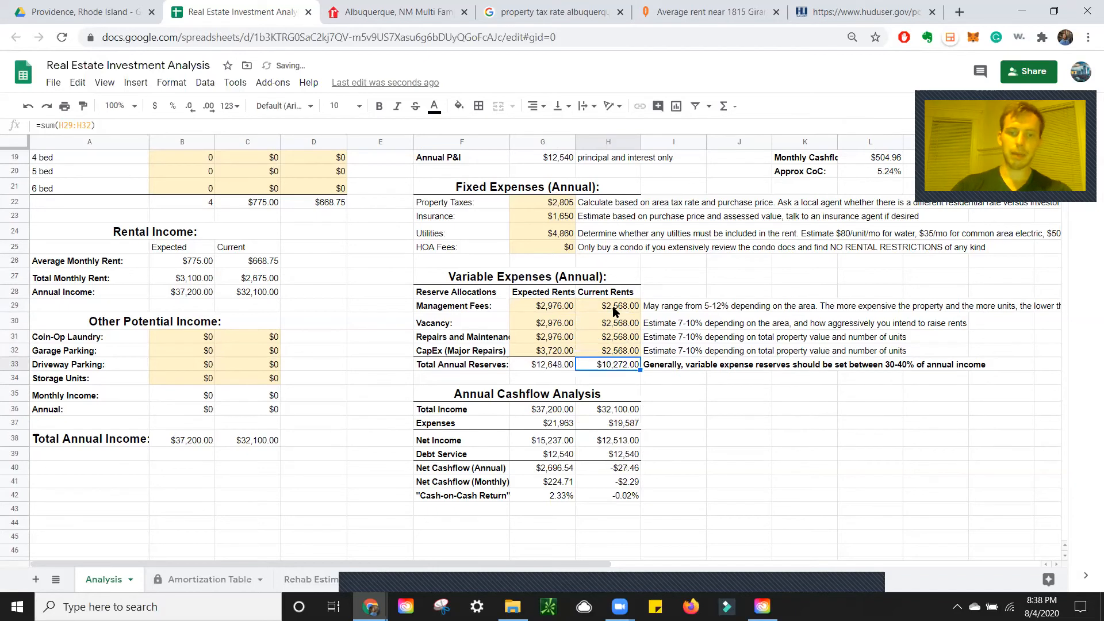
pyautogui.click(550, 484)
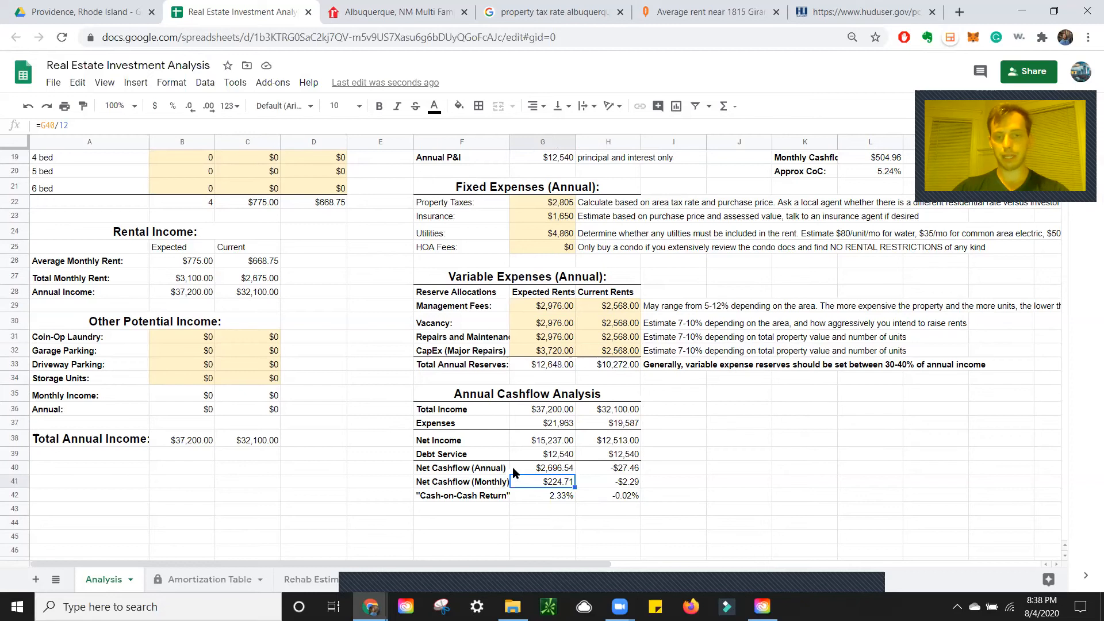
pyautogui.scroll(5, 699, 387)
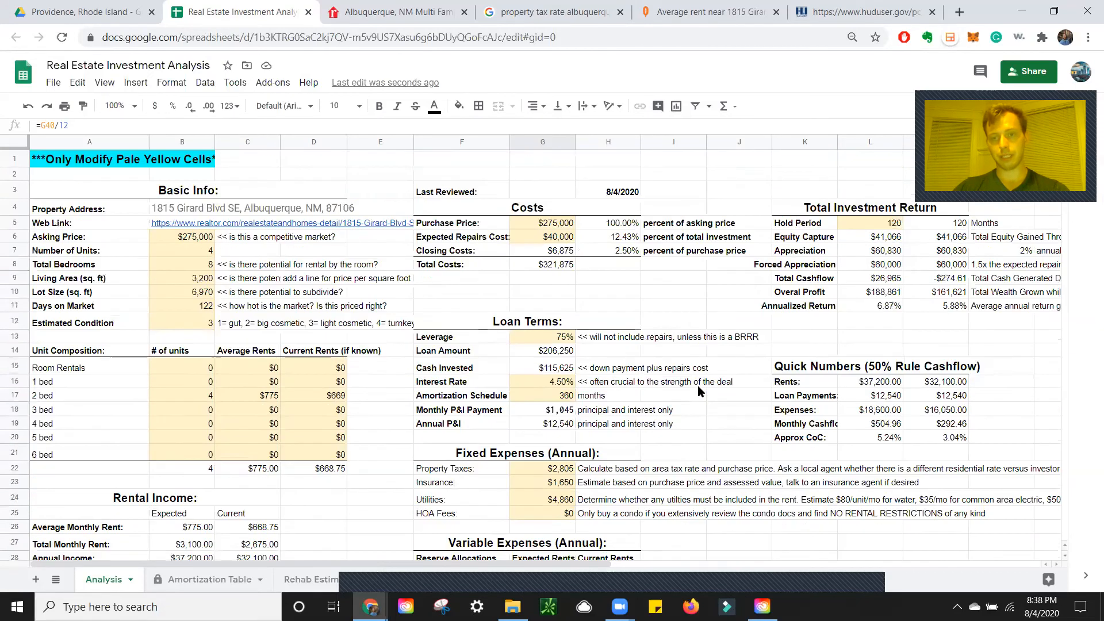
pyautogui.click(854, 323)
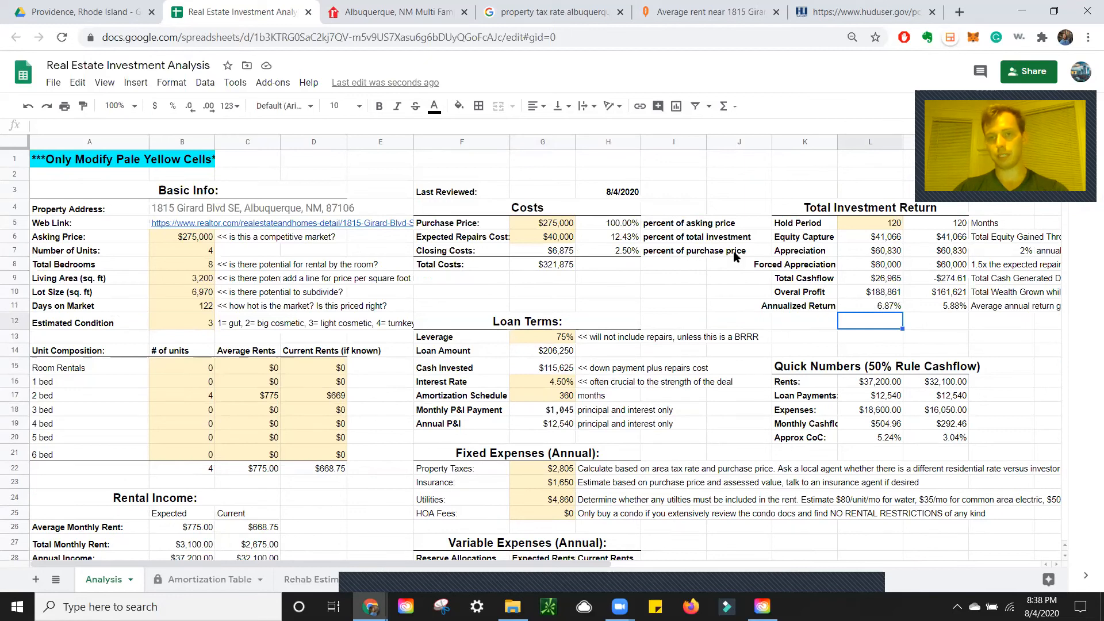
pyautogui.click(557, 240)
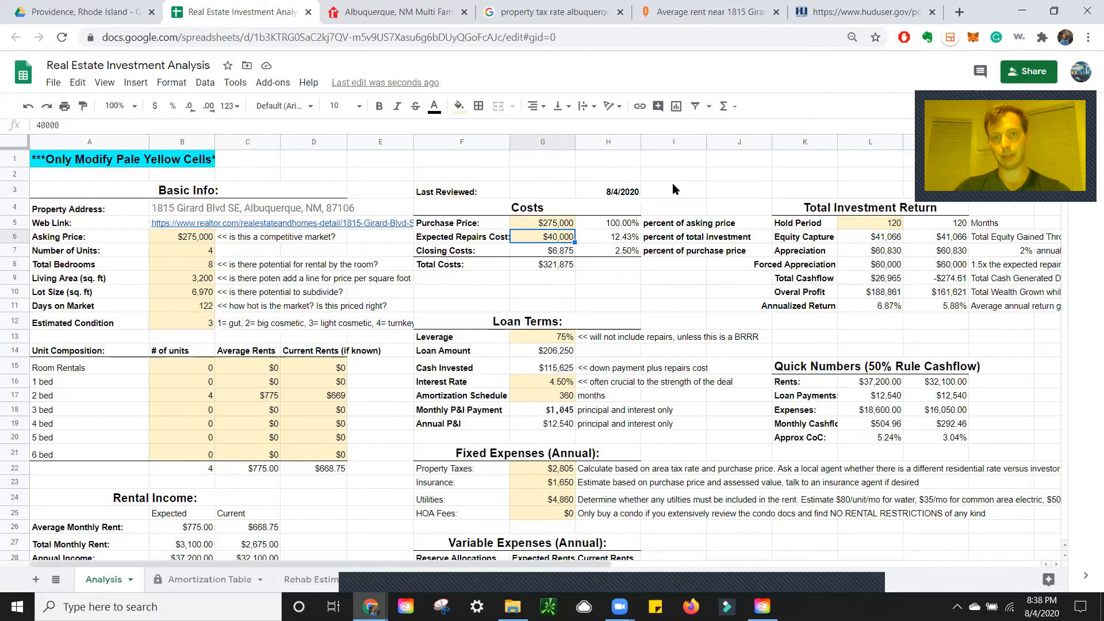
pyautogui.click(679, 12)
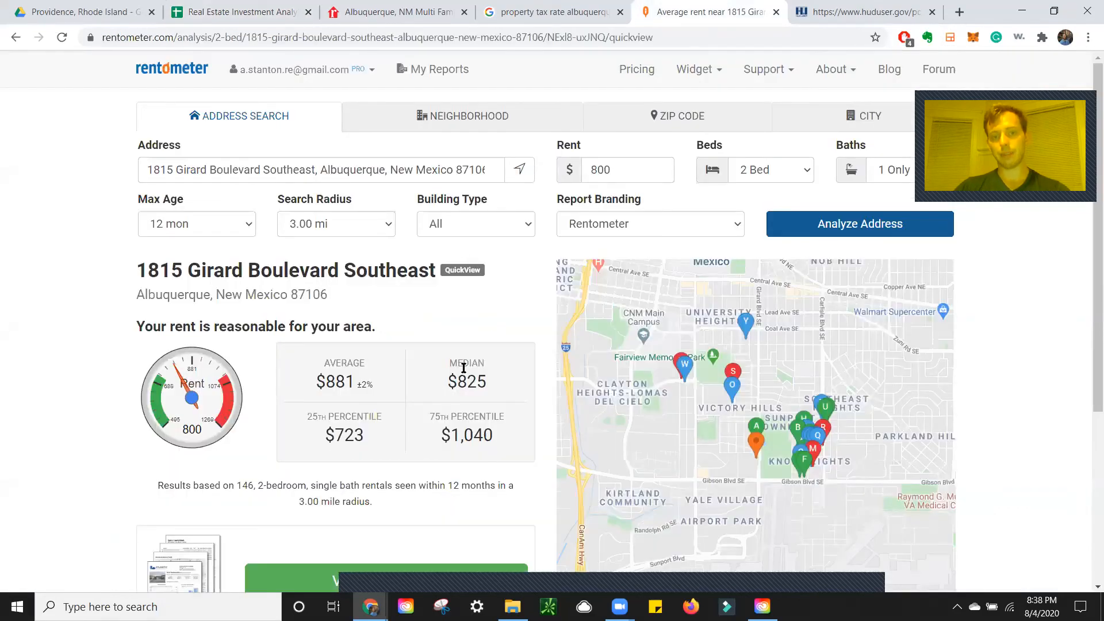
pyautogui.click(245, 12)
pyautogui.scroll(-1, 226, 334)
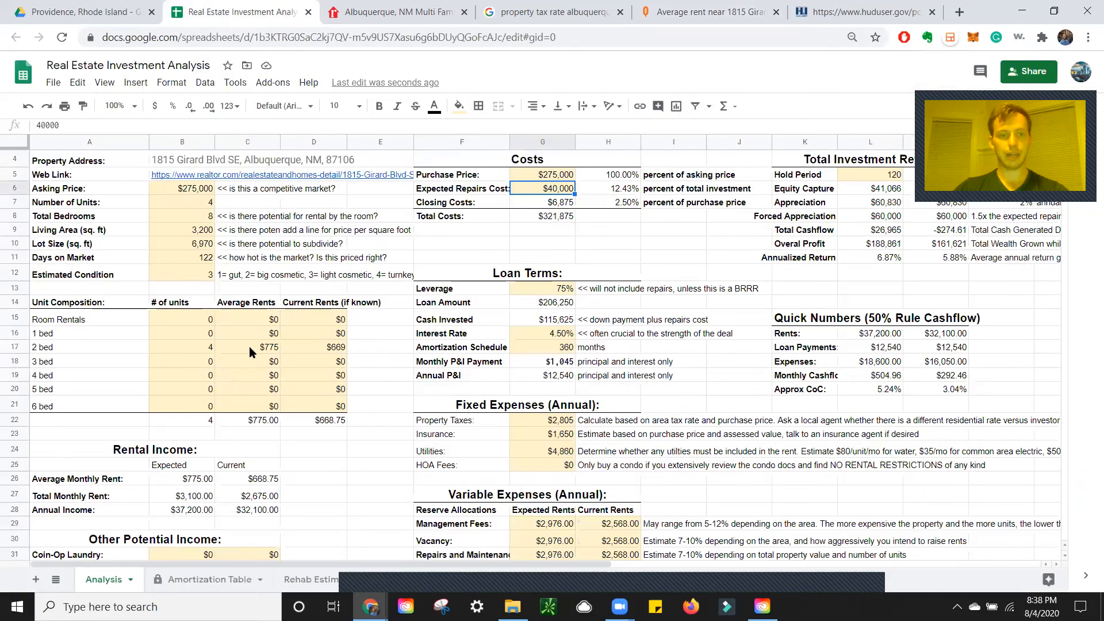
# Enter $825 as the expected 2-bed rent in C17
pyautogui.click(249, 346)
pyautogui.write('825')
pyautogui.press('Return')
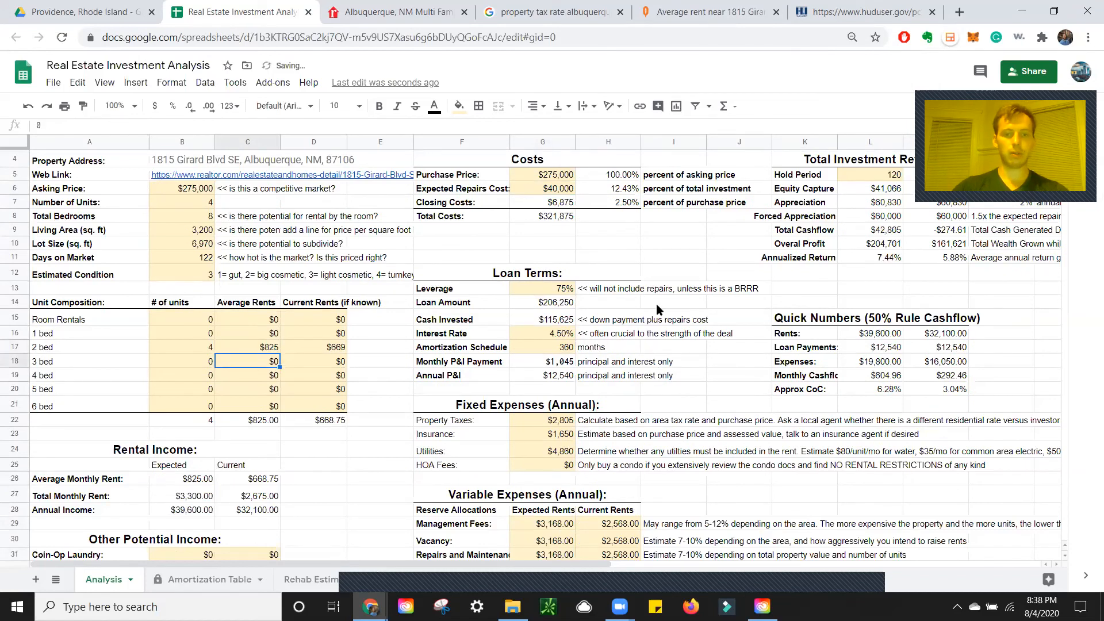
pyautogui.scroll(-4, 657, 304)
pyautogui.scroll(1, 229, 420)
# Revise the 2-bed rent to $875 and check the 7.32% cash-on-cash return
pyautogui.click(254, 215)
pyautogui.write('875')
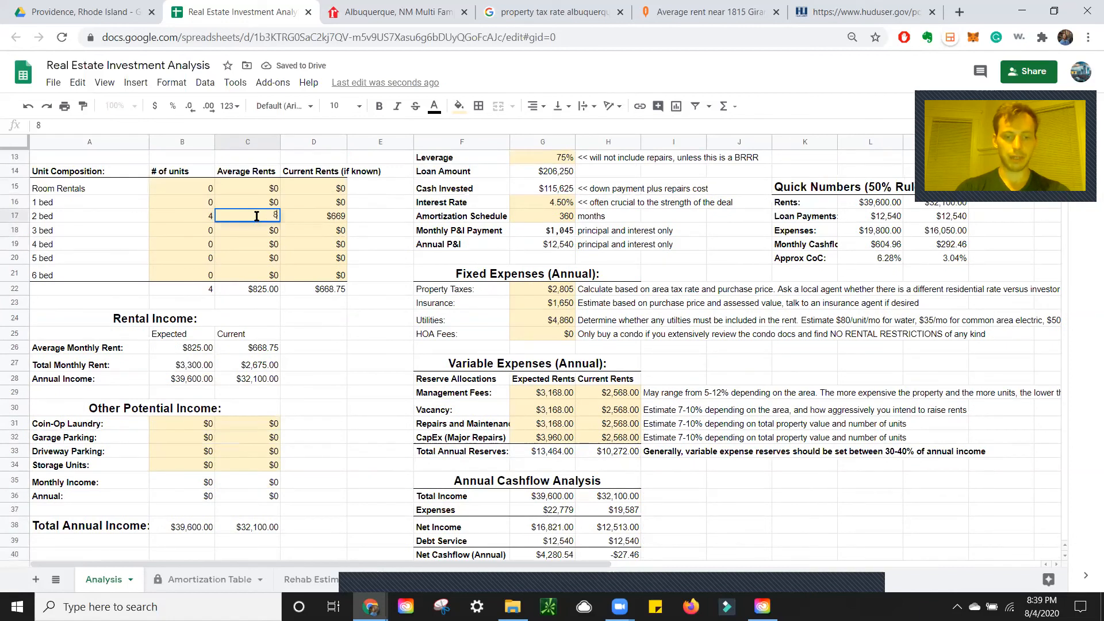
pyautogui.press('Return')
pyautogui.scroll(-3, 257, 220)
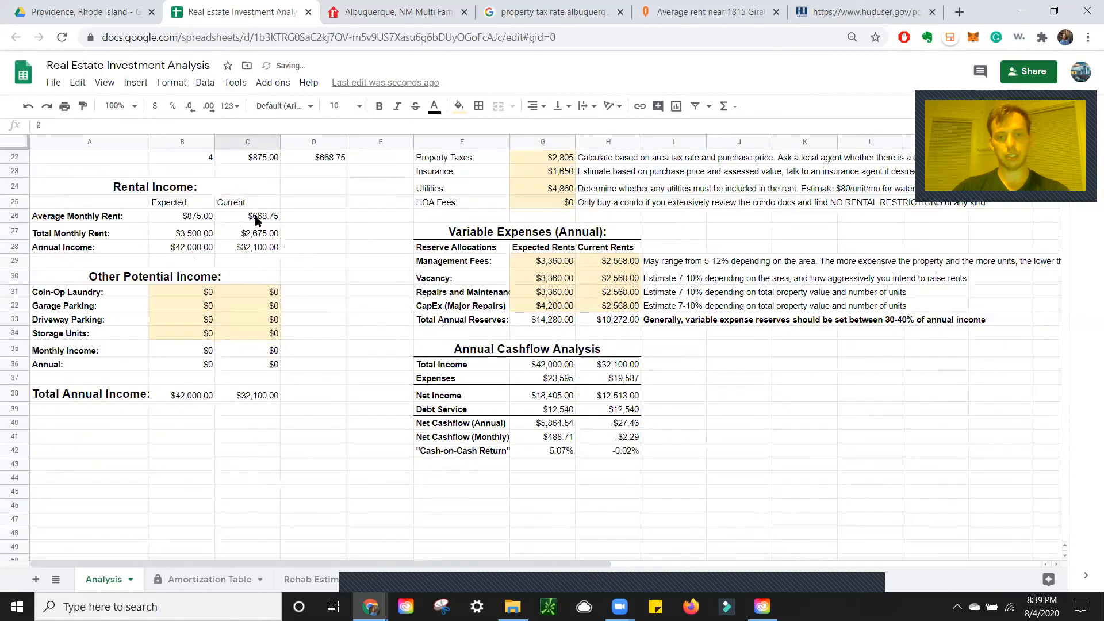
pyautogui.click(548, 449)
pyautogui.scroll(3, 664, 406)
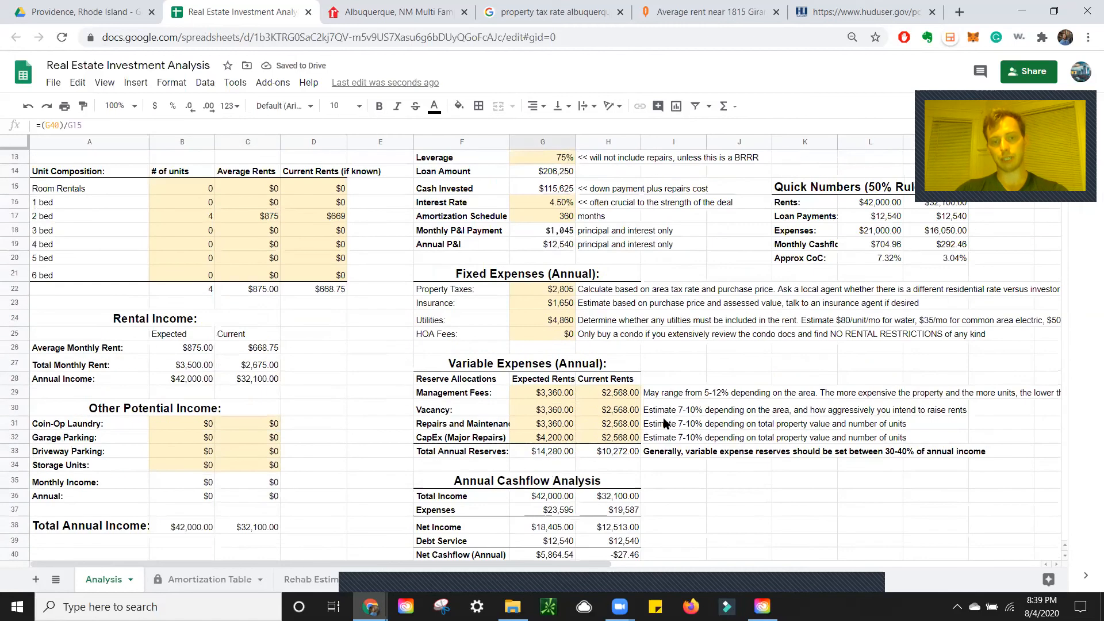
pyautogui.scroll(4, 663, 418)
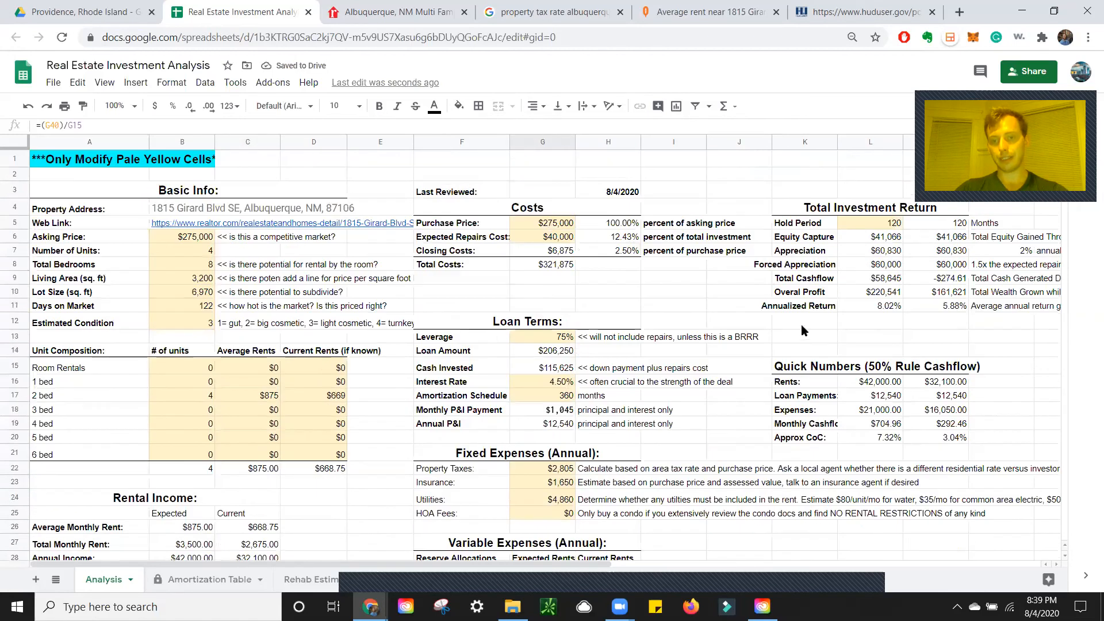
pyautogui.click(879, 304)
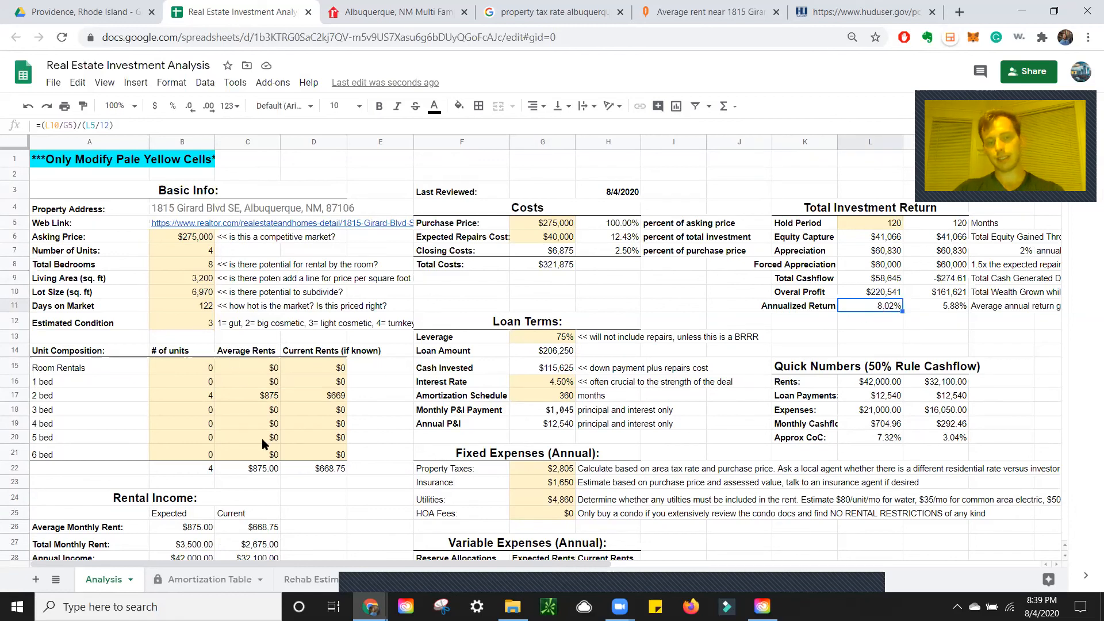
pyautogui.click(583, 289)
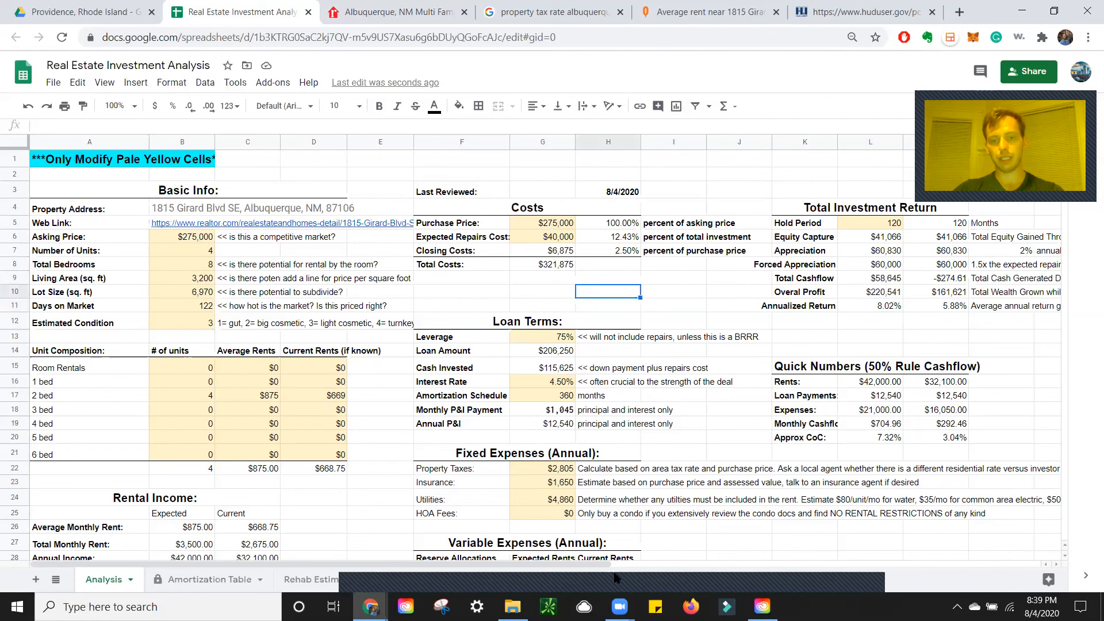
pyautogui.moveTo(616, 578)
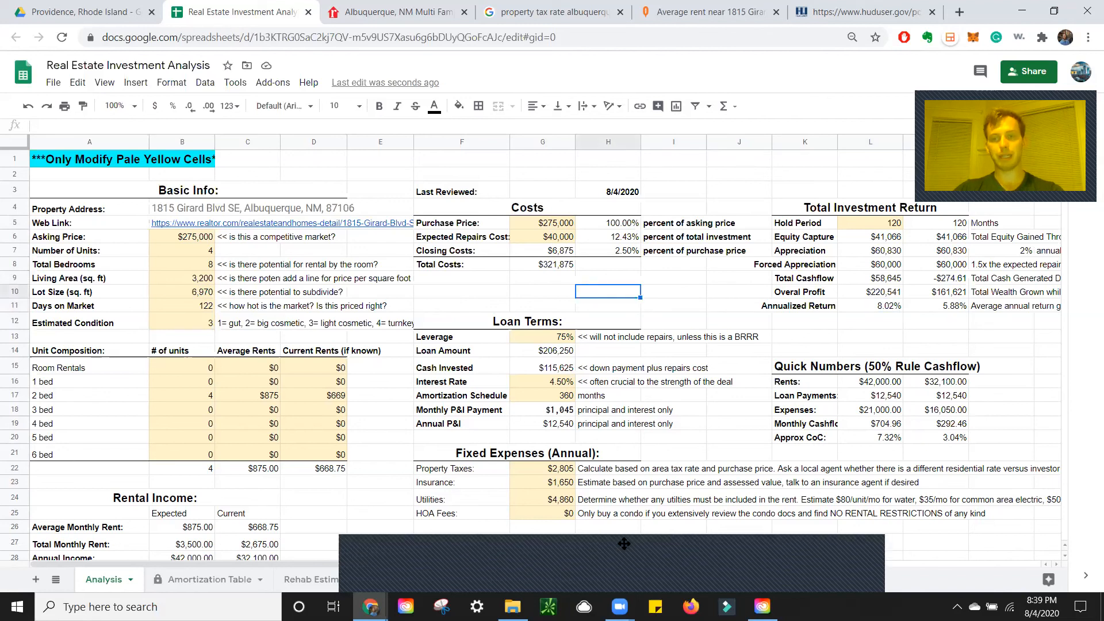